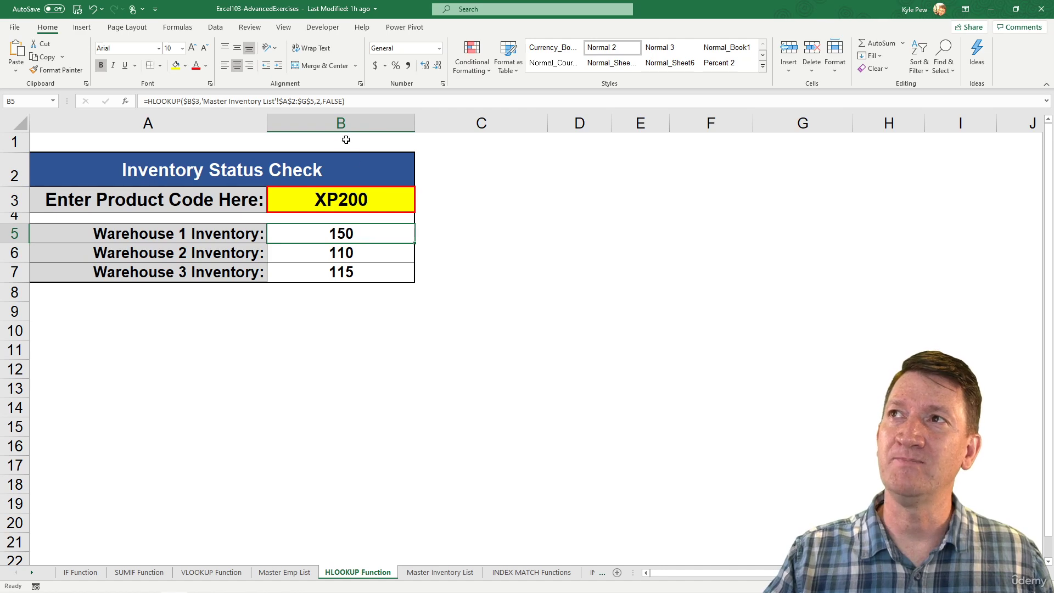
Examine the lookup value and row index of the Warehouse 1 HLOOKUP formula against the table on the Master Inventory List sheet
{"action": "double_click", "coordinate": [364, 235]}
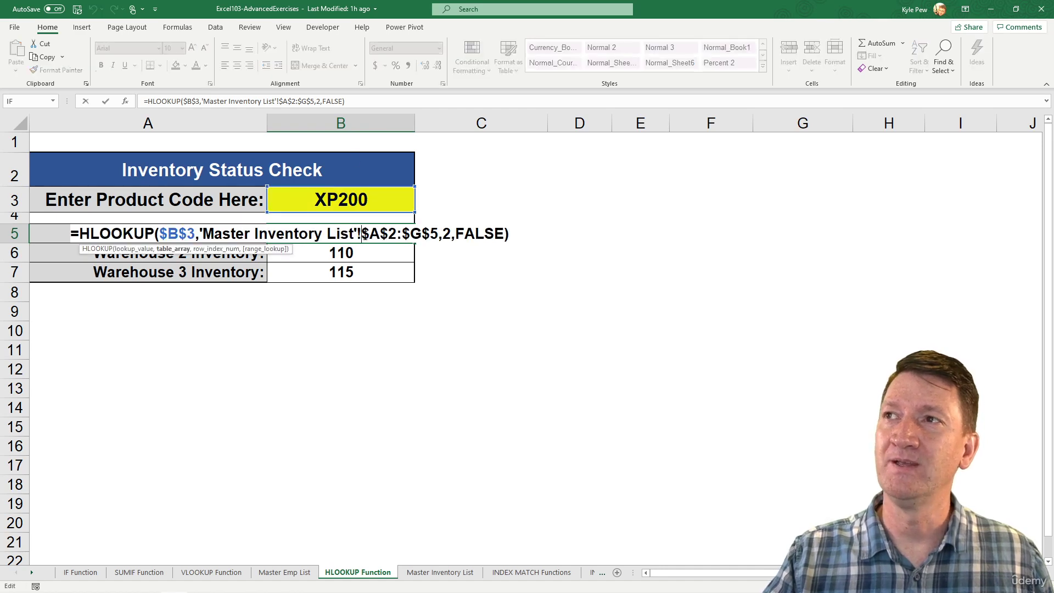
{"action": "left_click_drag", "start_coordinate": [157, 235], "coordinate": [196, 236]}
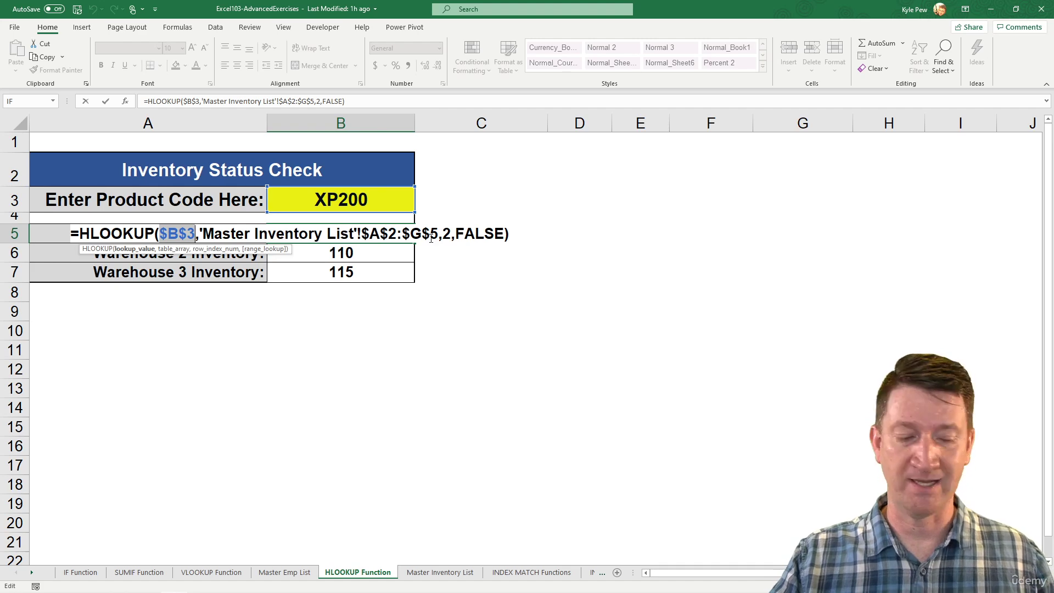
{"action": "key", "text": "Escape"}
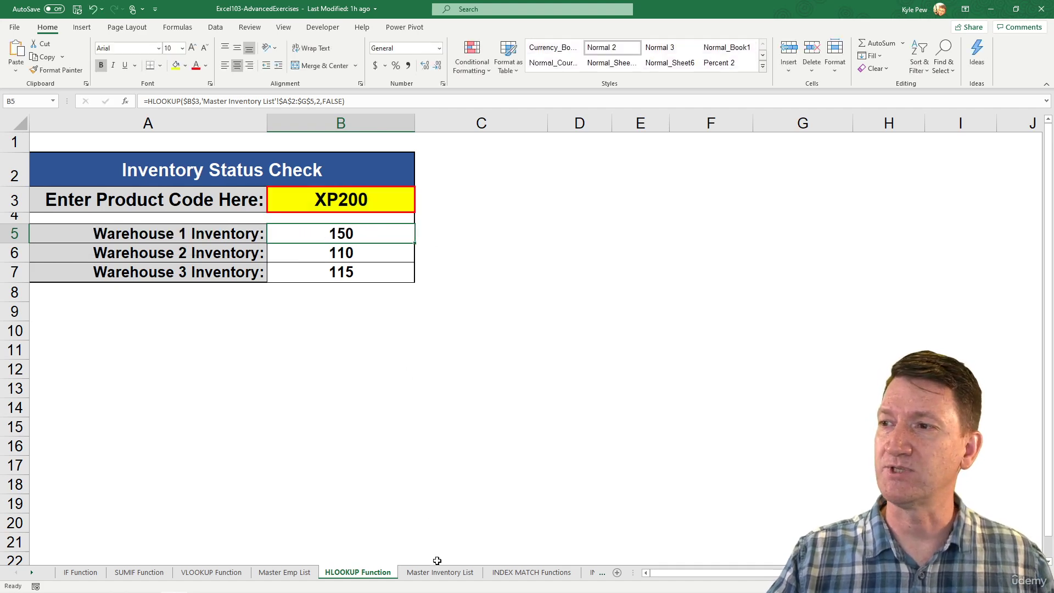
{"action": "left_click", "coordinate": [440, 572]}
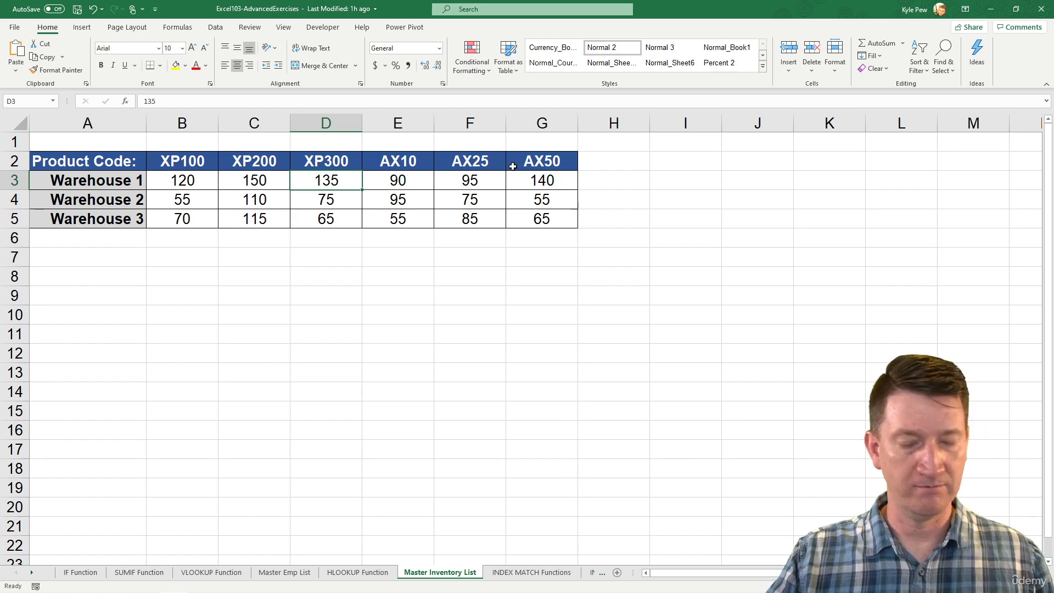
{"action": "left_click", "coordinate": [350, 573]}
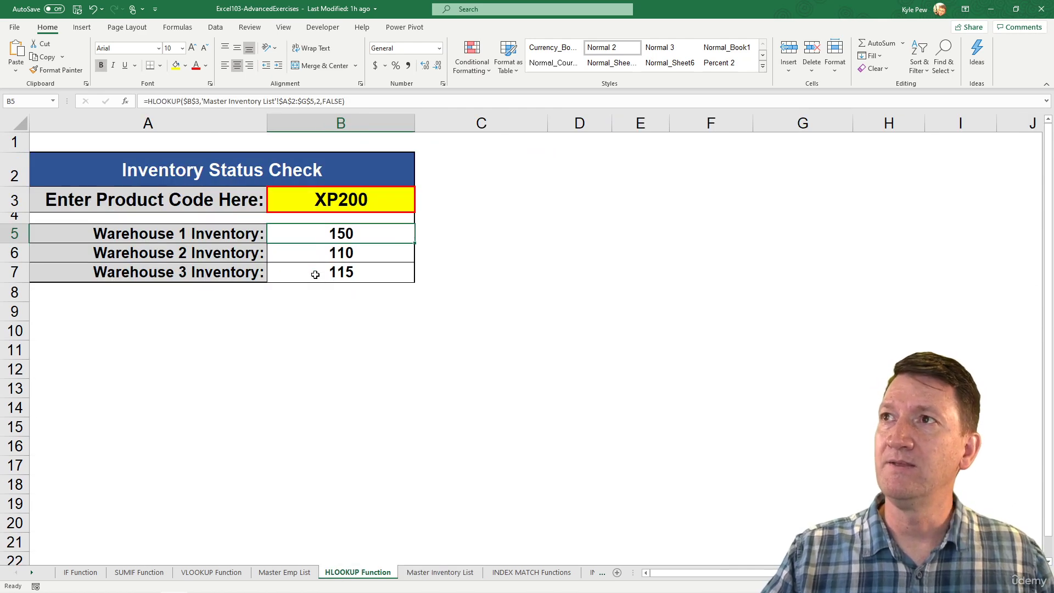
{"action": "double_click", "coordinate": [316, 234]}
{"action": "double_click", "coordinate": [446, 234]}
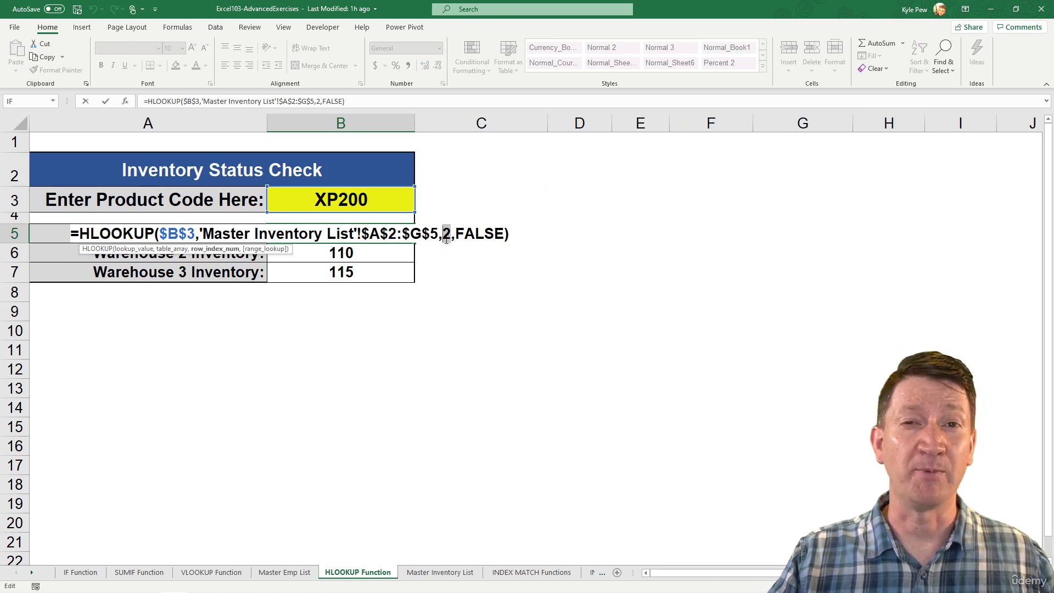
{"action": "key", "text": "Escape"}
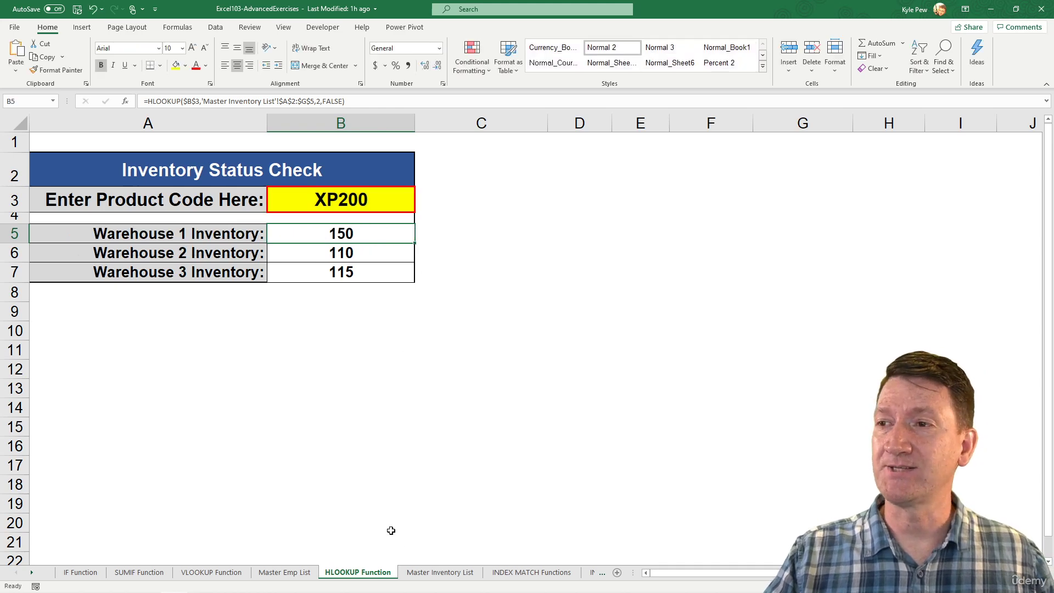
{"action": "left_click", "coordinate": [421, 572]}
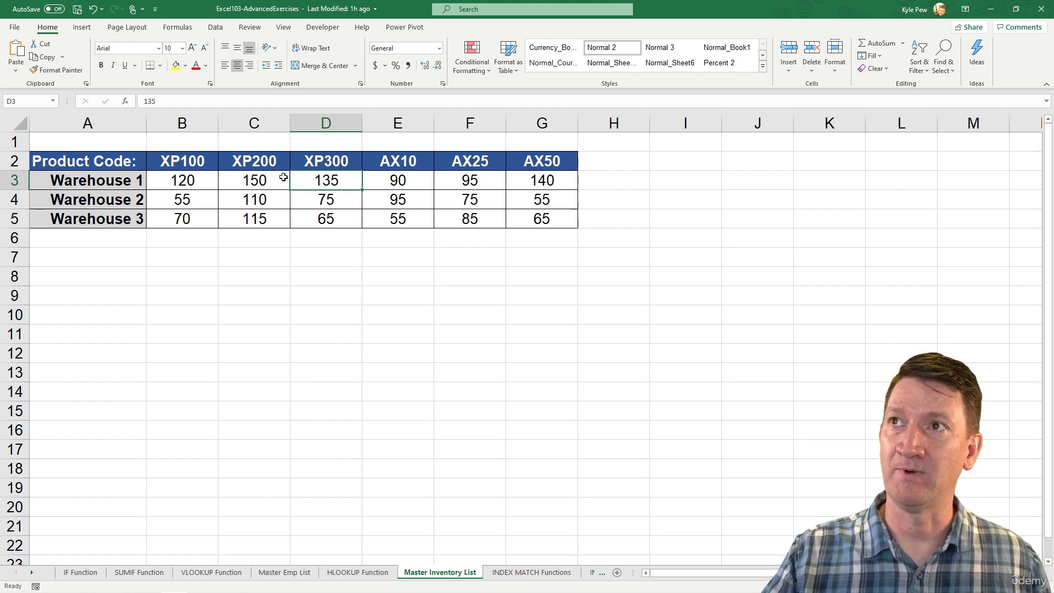
{"action": "left_click", "coordinate": [245, 180]}
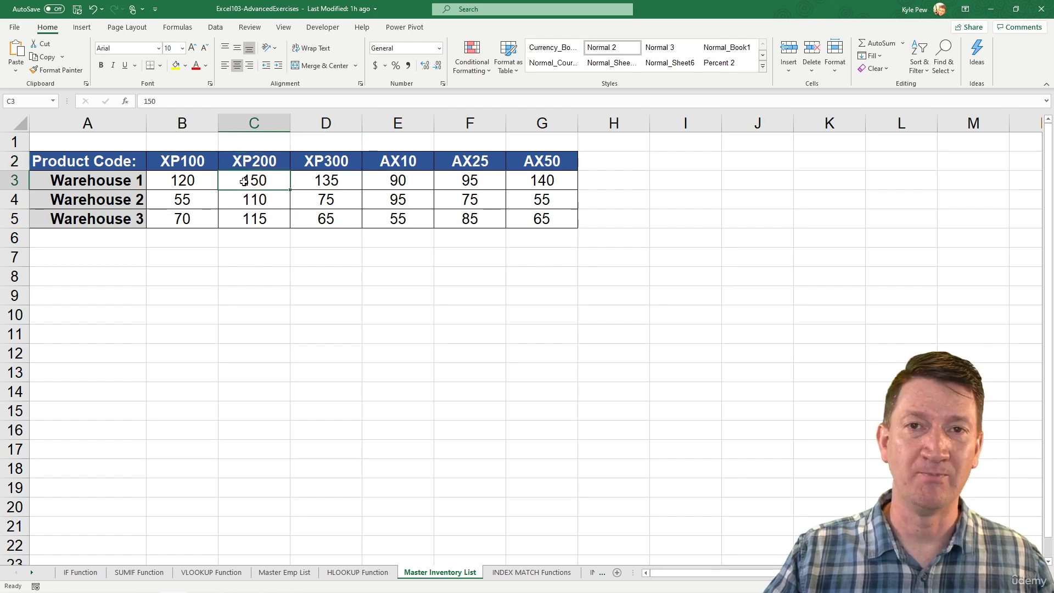
{"action": "left_click", "coordinate": [366, 571]}
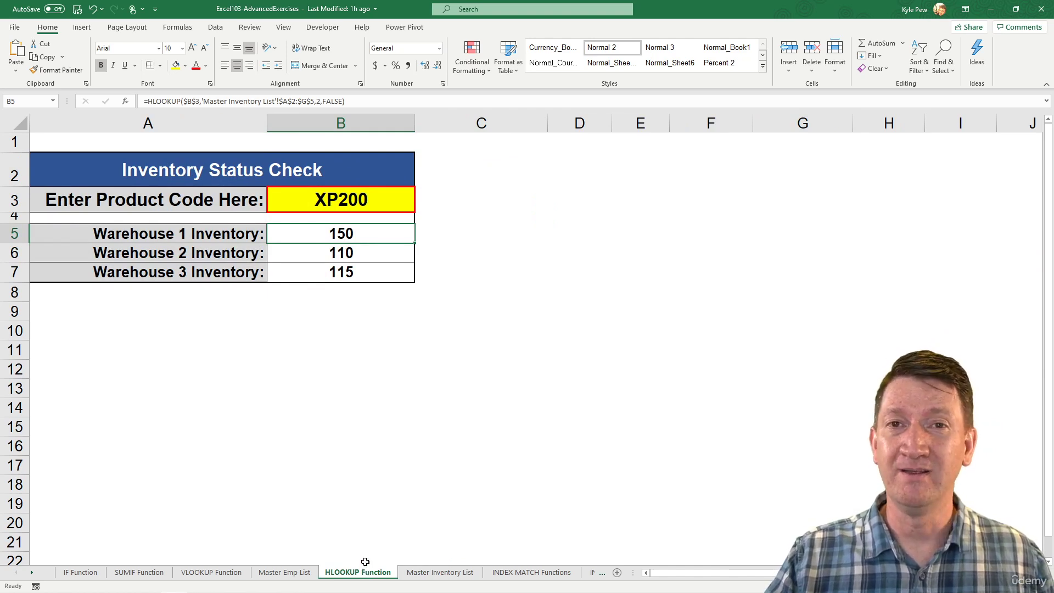
Fill the Warehouse 1 HLOOKUP formula down through B7 and set the row index in the Warehouse 2 formula to 3
{"action": "left_click_drag", "start_coordinate": [415, 243], "coordinate": [411, 274]}
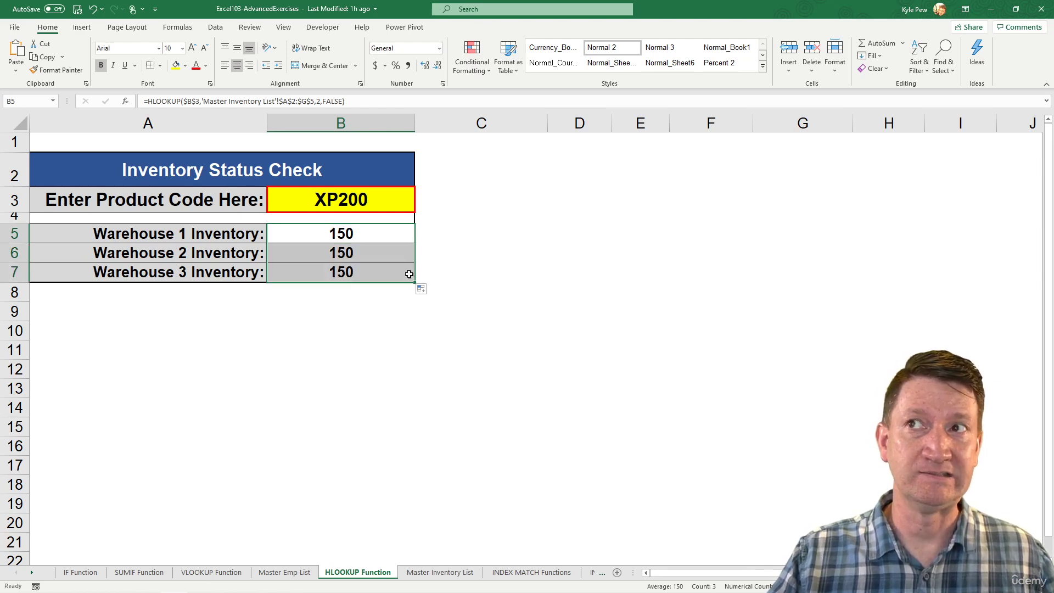
{"action": "left_click", "coordinate": [360, 251]}
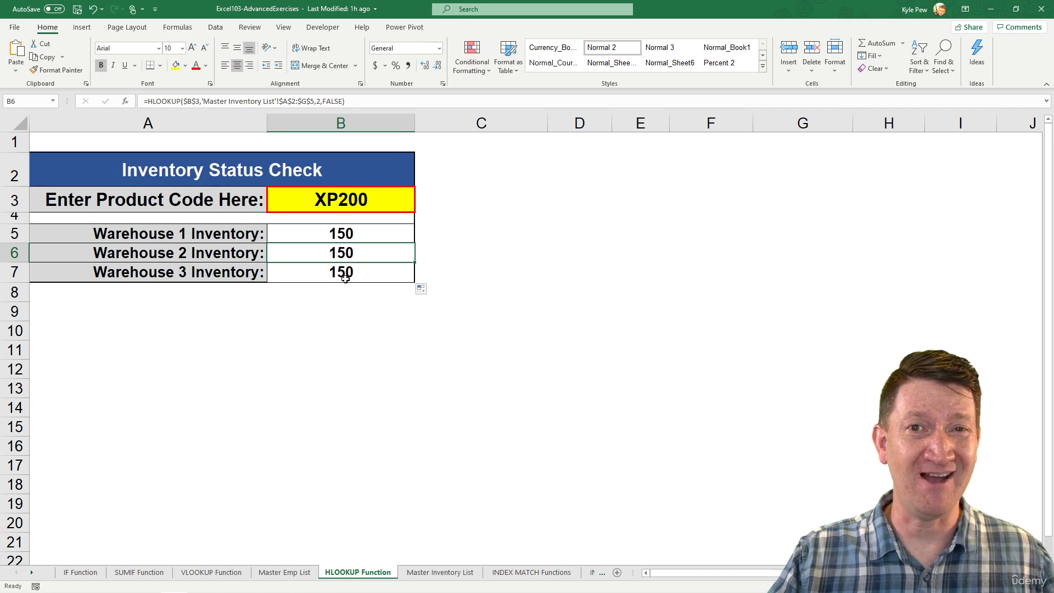
{"action": "double_click", "coordinate": [360, 253]}
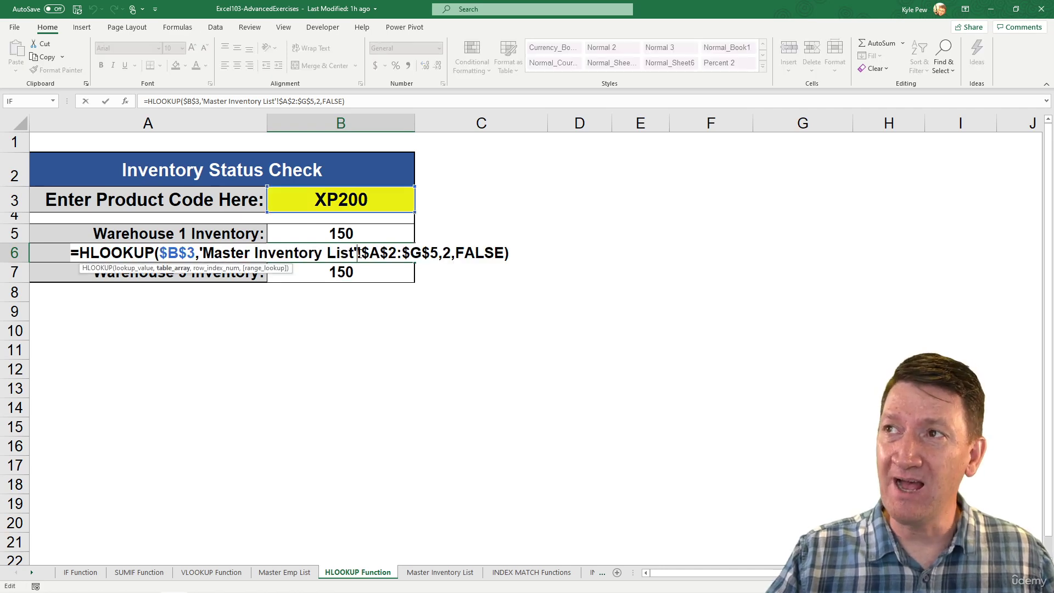
{"action": "double_click", "coordinate": [448, 252]}
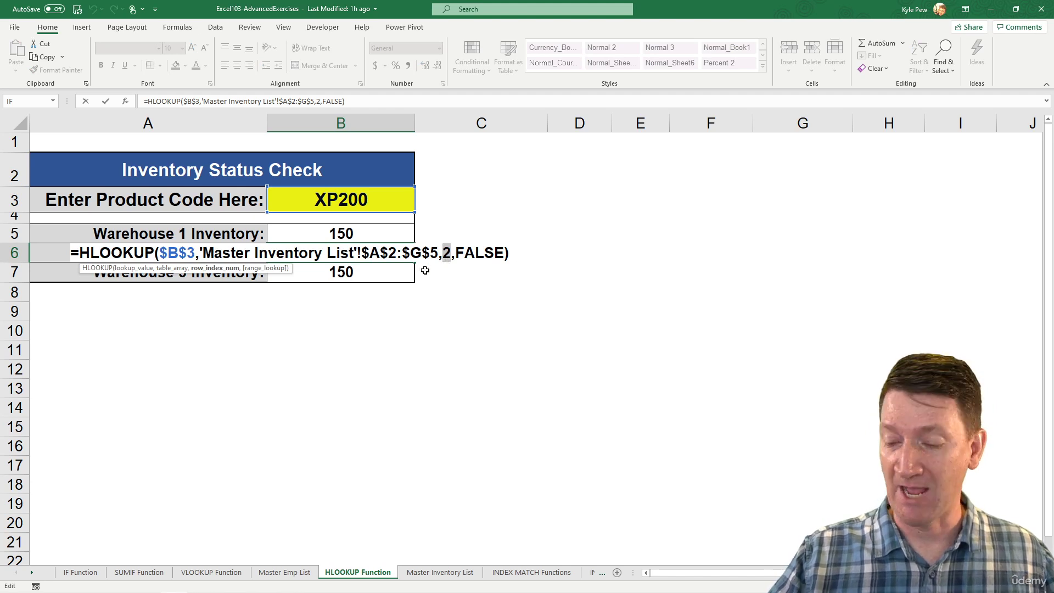
{"action": "type", "text": "3"}
{"action": "key", "text": "Return"}
{"action": "left_click", "coordinate": [376, 257]}
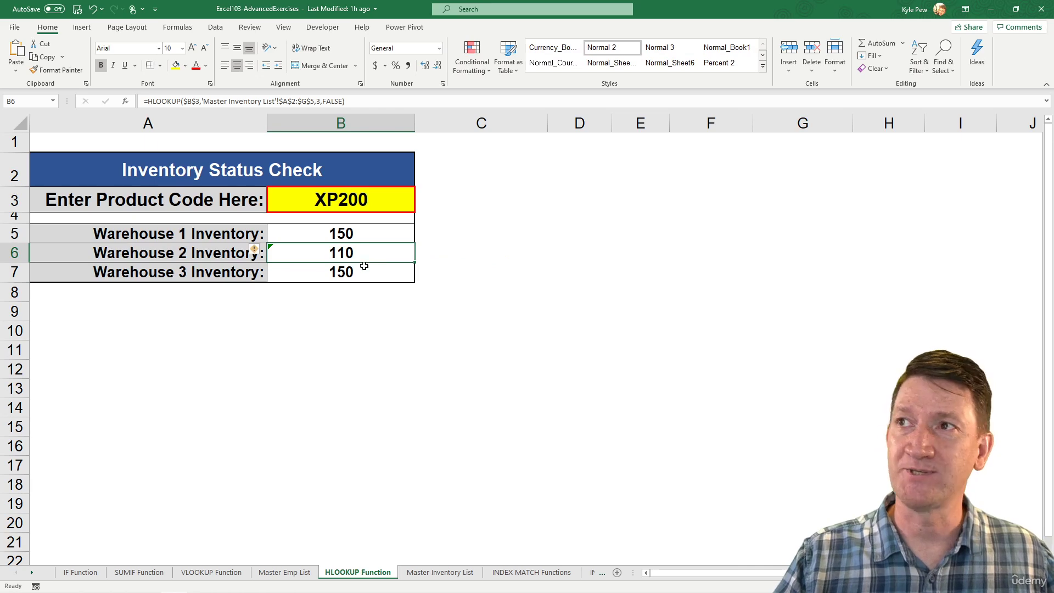
Set the row index in the Warehouse 3 HLOOKUP formula in B7 to 4
{"action": "double_click", "coordinate": [354, 272]}
{"action": "double_click", "coordinate": [446, 272]}
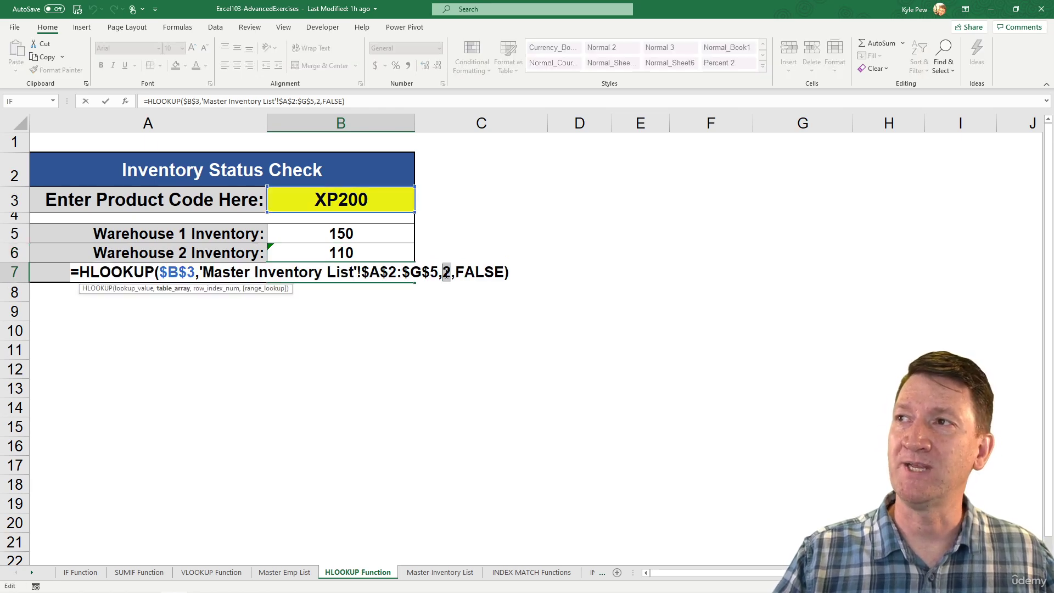
{"action": "type", "text": "4"}
{"action": "key", "text": "Return"}
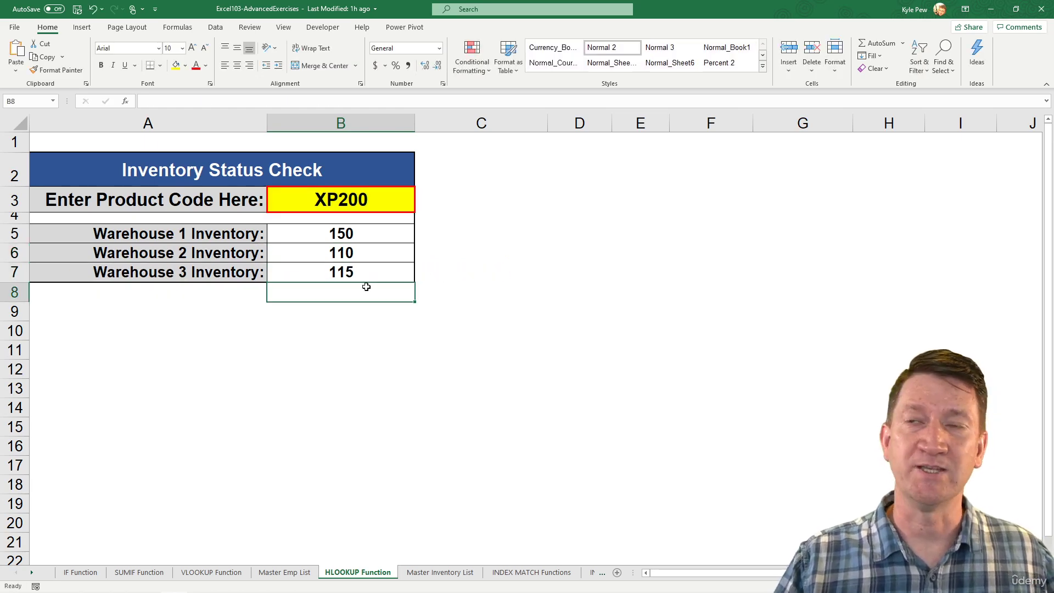
Compare the warehouse labels in column A of the HLOOKUP Function sheet with the row headings on the Master Inventory List sheet
{"action": "left_click", "coordinate": [431, 573]}
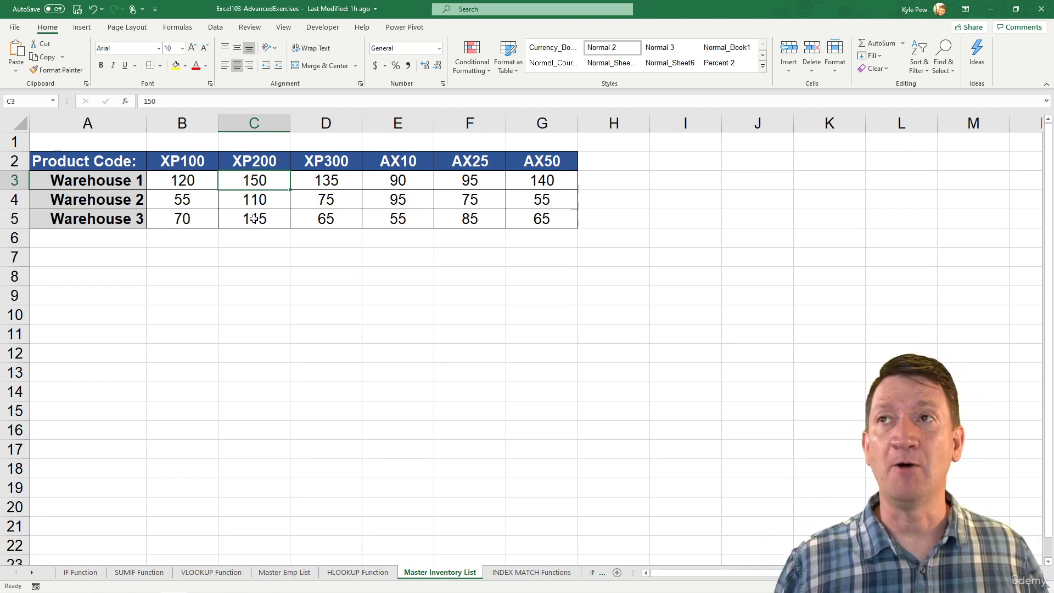
{"action": "left_click", "coordinate": [369, 575]}
{"action": "key", "text": "Up"}
{"action": "key", "text": "Up"}
{"action": "key", "text": "Up"}
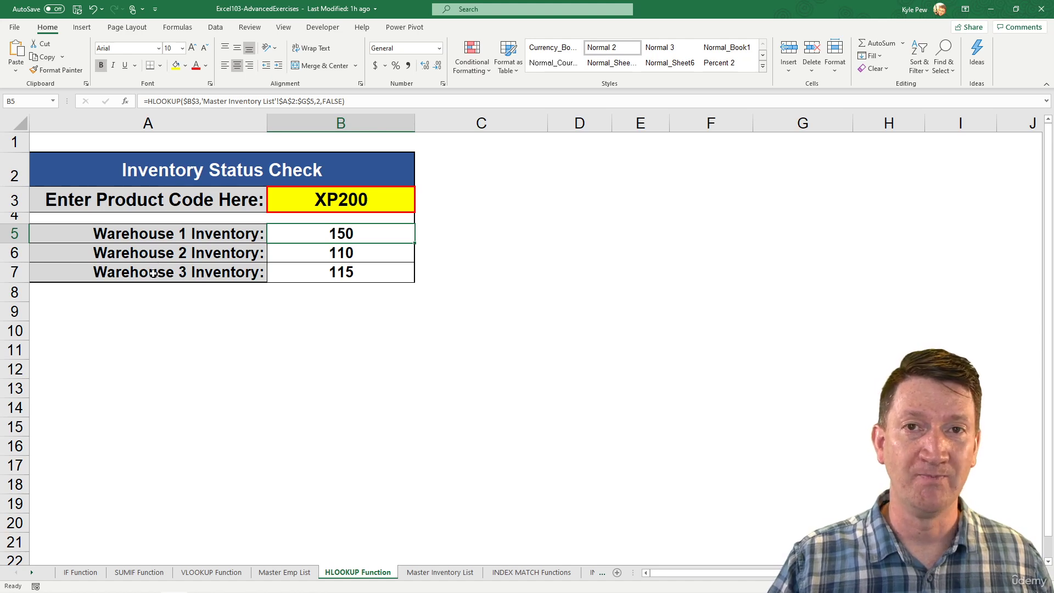
{"action": "double_click", "coordinate": [188, 232]}
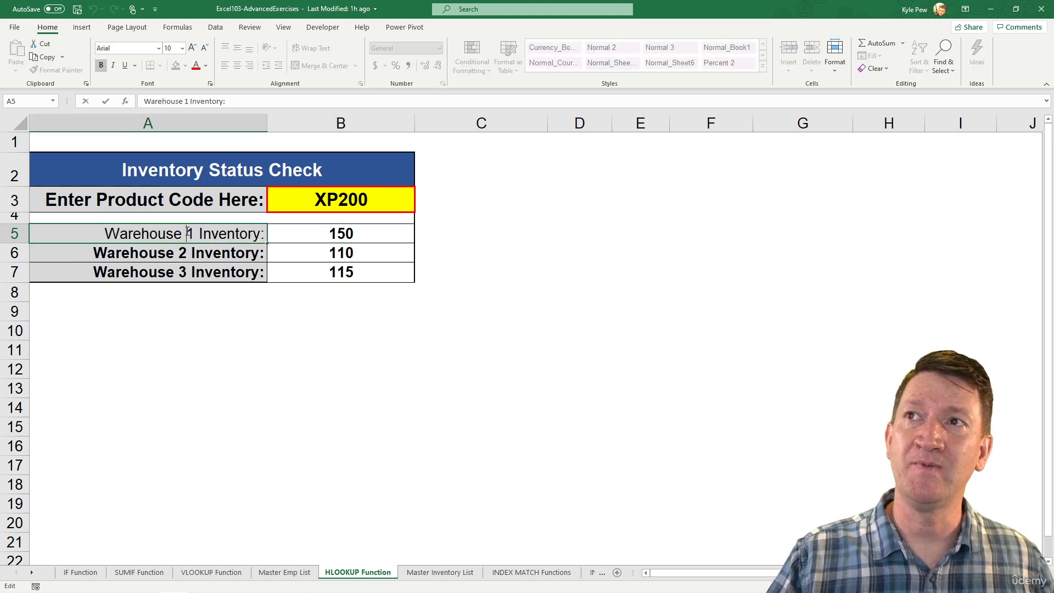
{"action": "left_click_drag", "start_coordinate": [194, 234], "coordinate": [103, 233]}
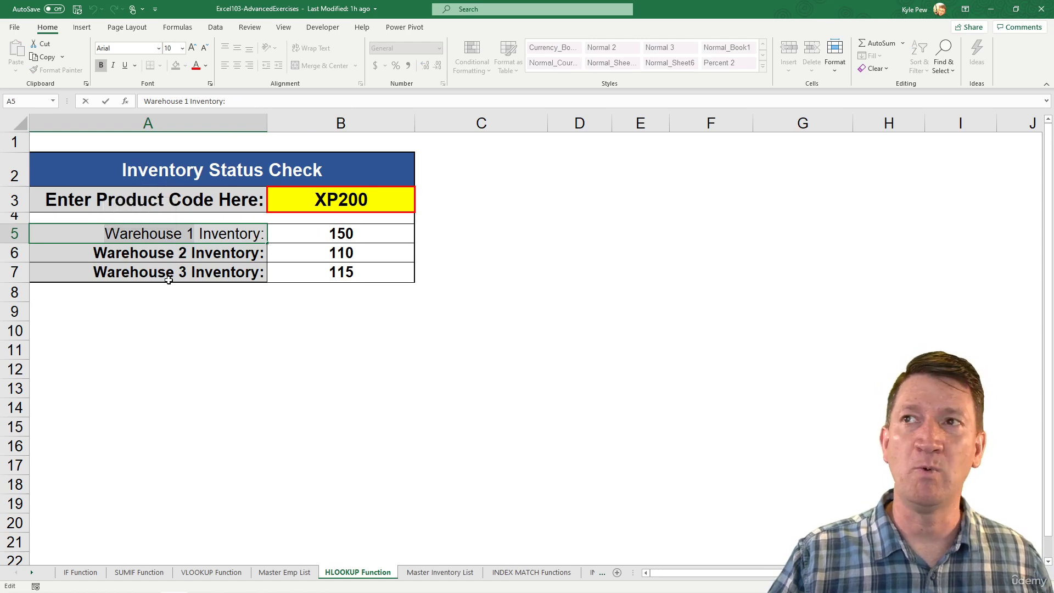
{"action": "key", "text": "Escape"}
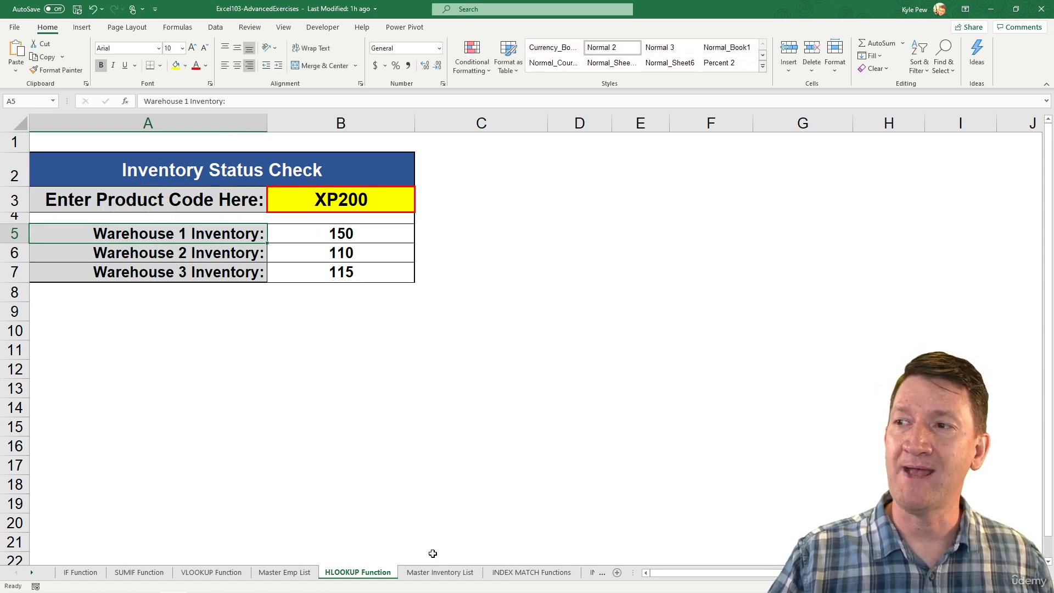
{"action": "left_click", "coordinate": [440, 572]}
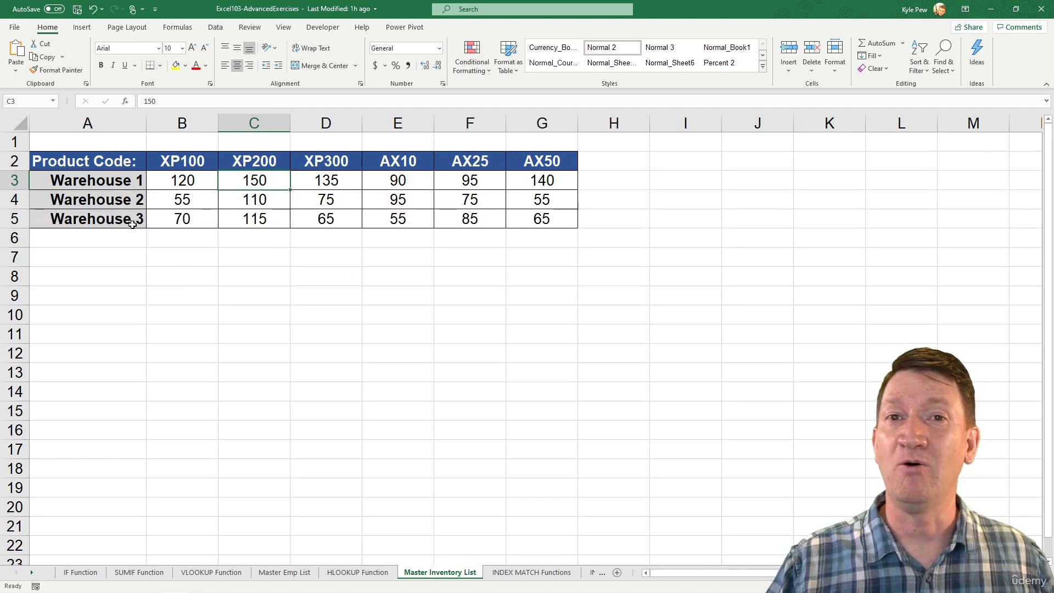
{"action": "left_click", "coordinate": [358, 572]}
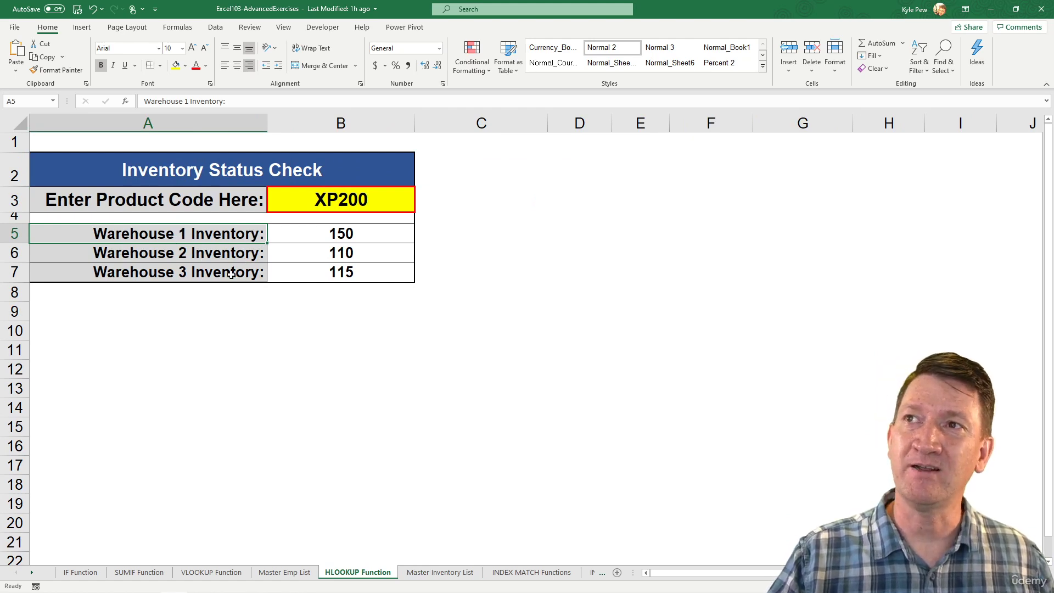
{"action": "left_click", "coordinate": [433, 574]}
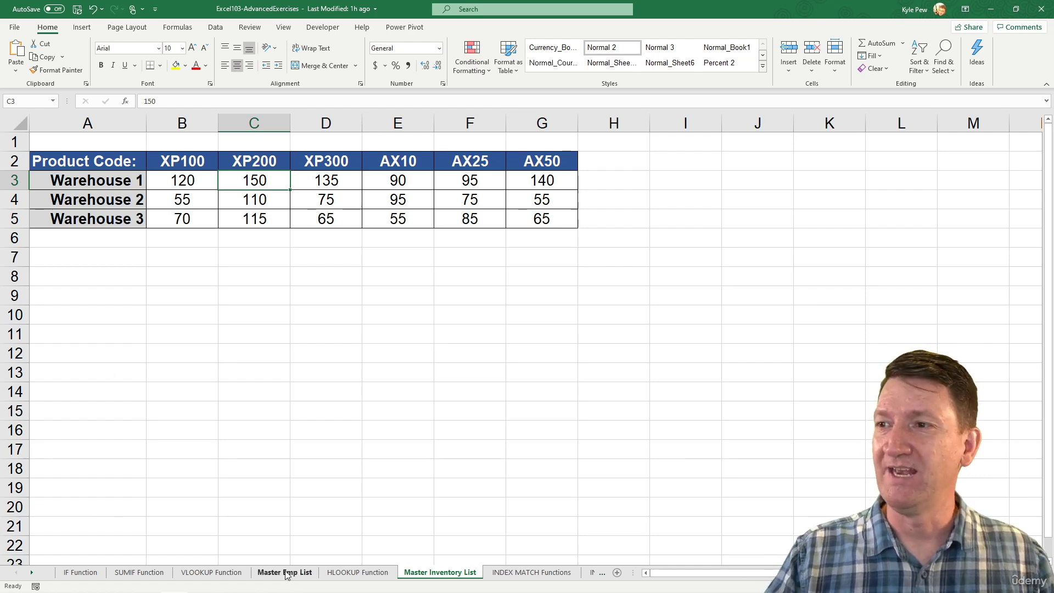
{"action": "left_click", "coordinate": [336, 573]}
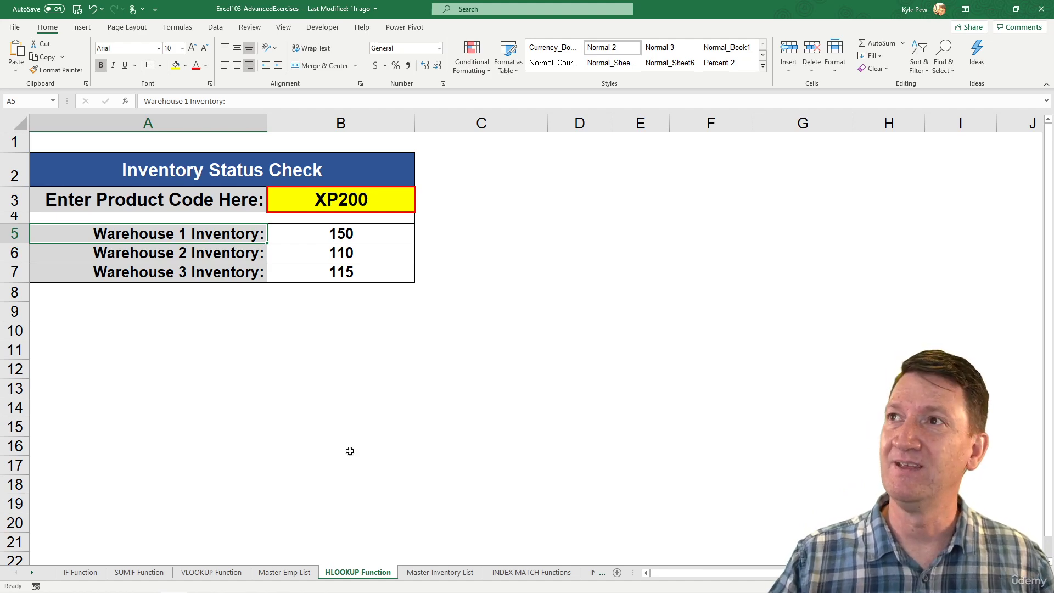
Clear the Warehouse 2 and Warehouse 3 inventory formulas in B6:B7
{"action": "left_click_drag", "start_coordinate": [342, 253], "coordinate": [341, 272]}
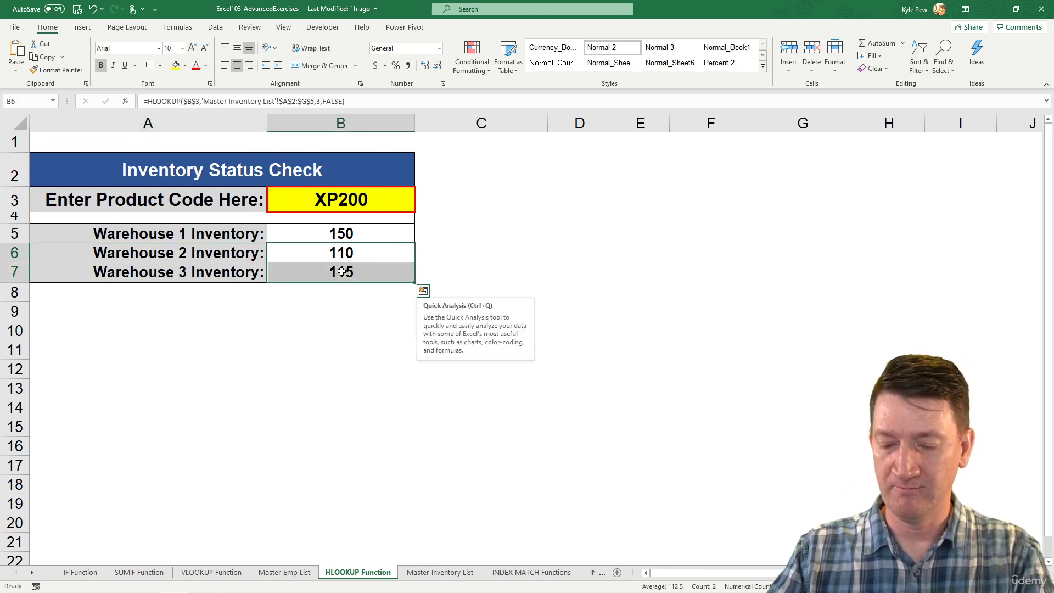
{"action": "key", "text": "Delete"}
Replace the row index in the B5 HLOOKUP formula with a MATCH function that takes A5 as its lookup value
{"action": "left_click", "coordinate": [354, 234]}
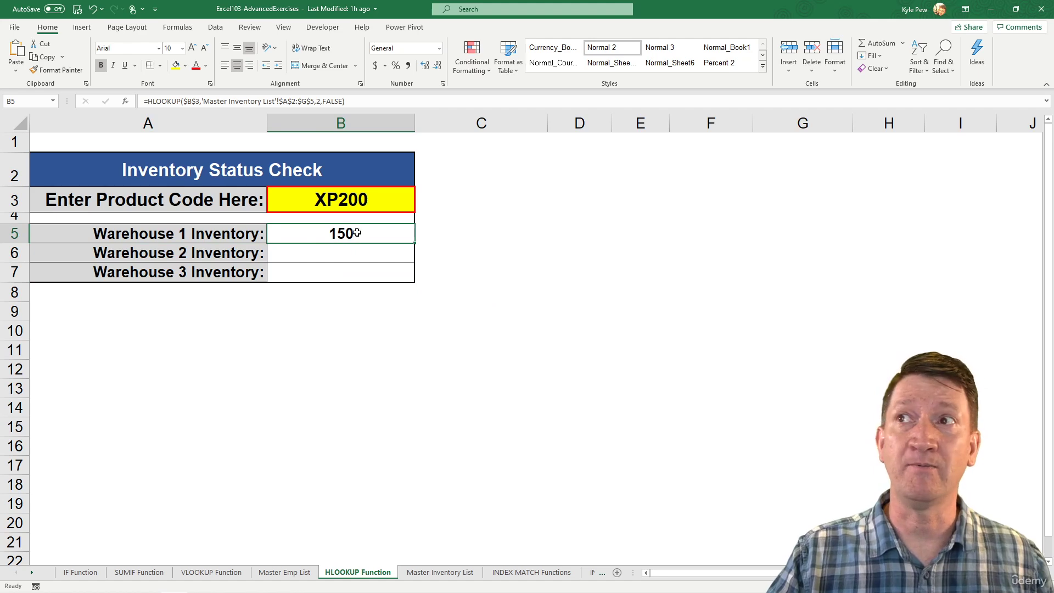
{"action": "double_click", "coordinate": [356, 233]}
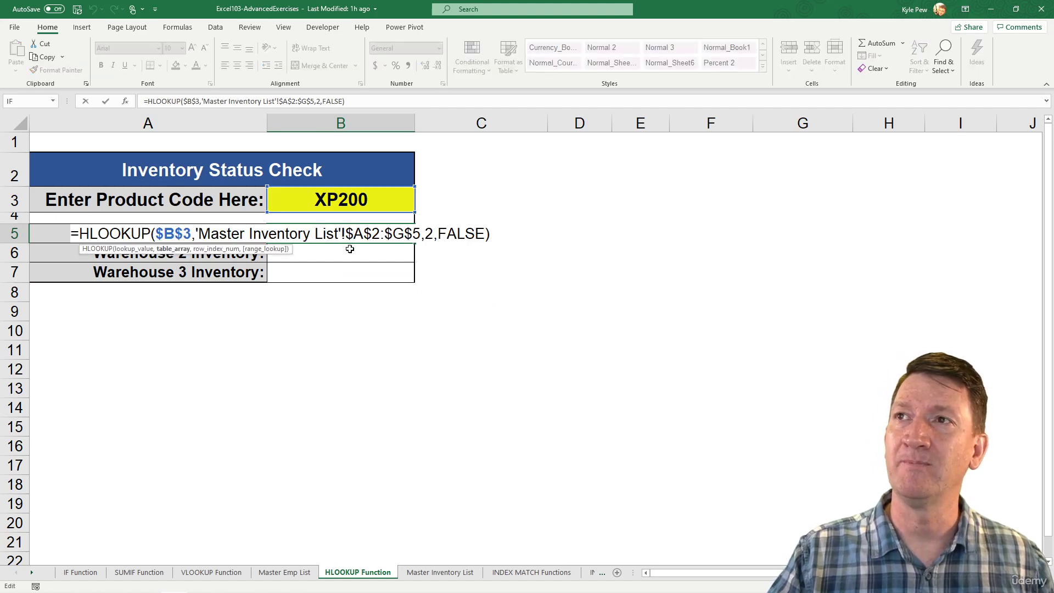
{"action": "double_click", "coordinate": [429, 233]}
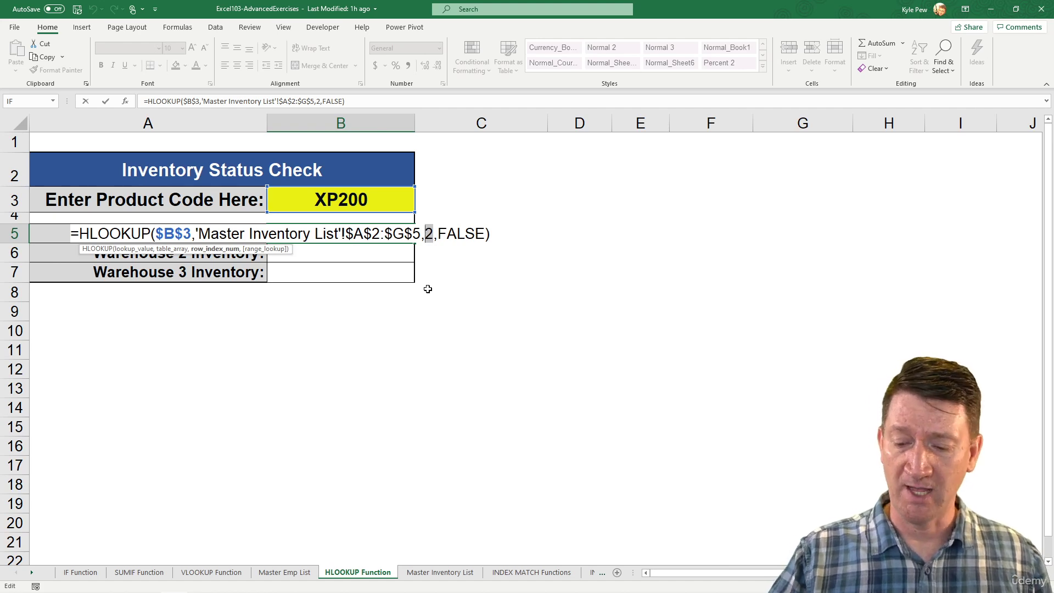
{"action": "key", "text": "BackSpace"}
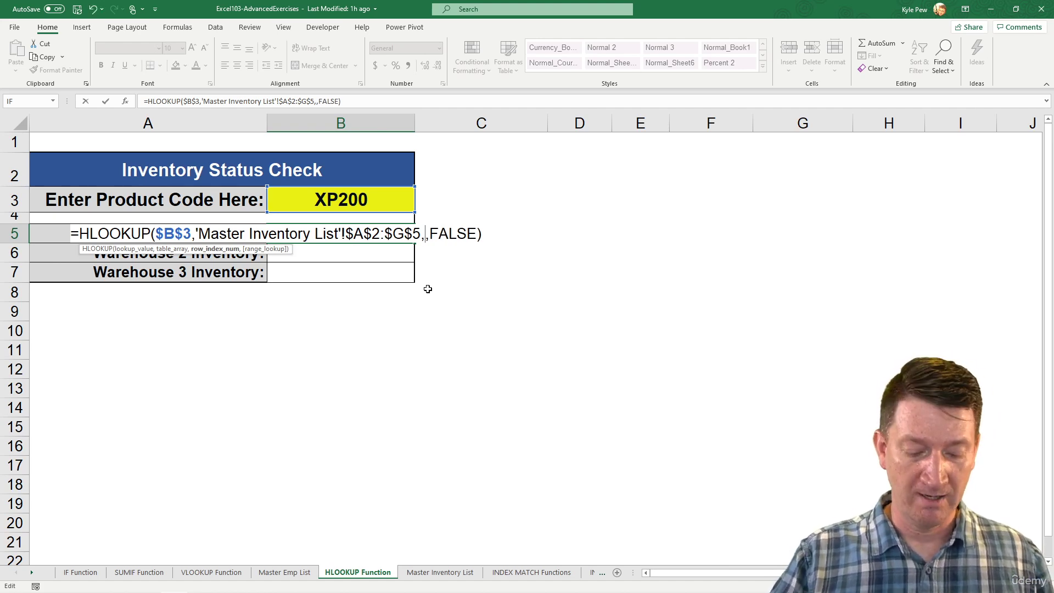
{"action": "type", "text": "match"}
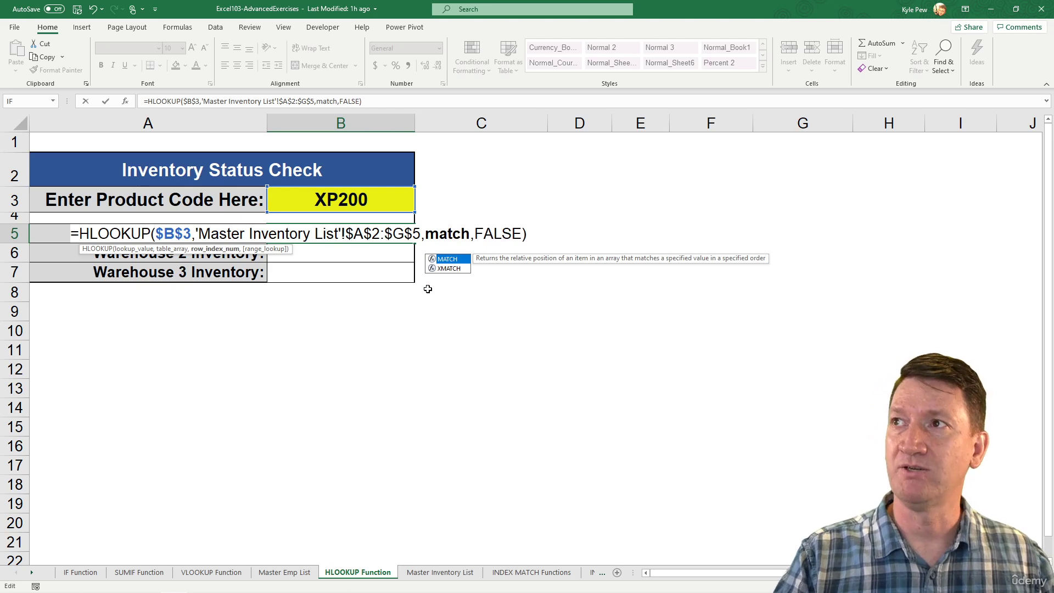
{"action": "type", "text": "("}
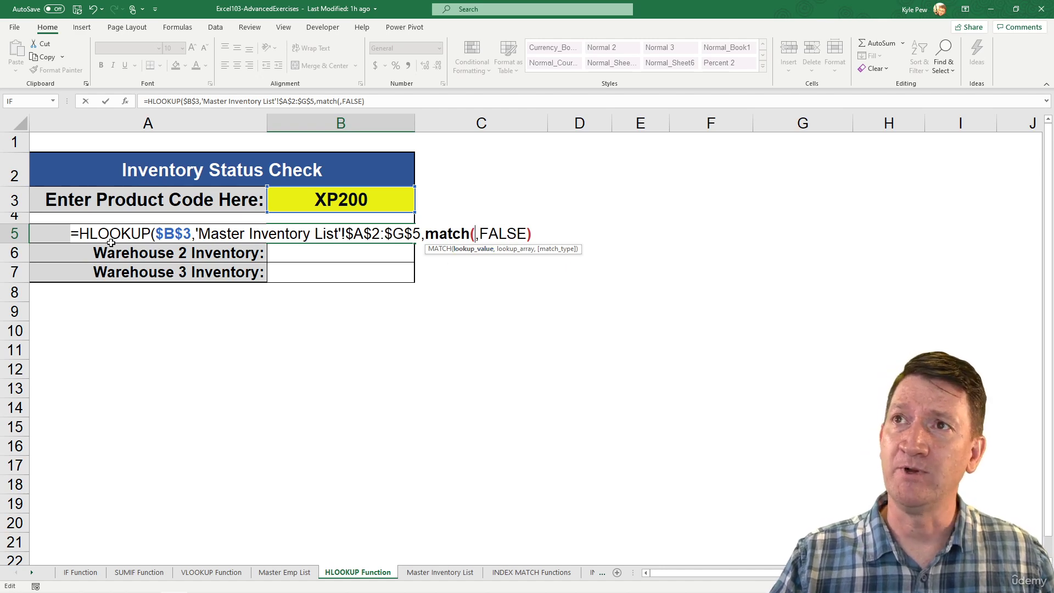
{"action": "left_click", "coordinate": [40, 234]}
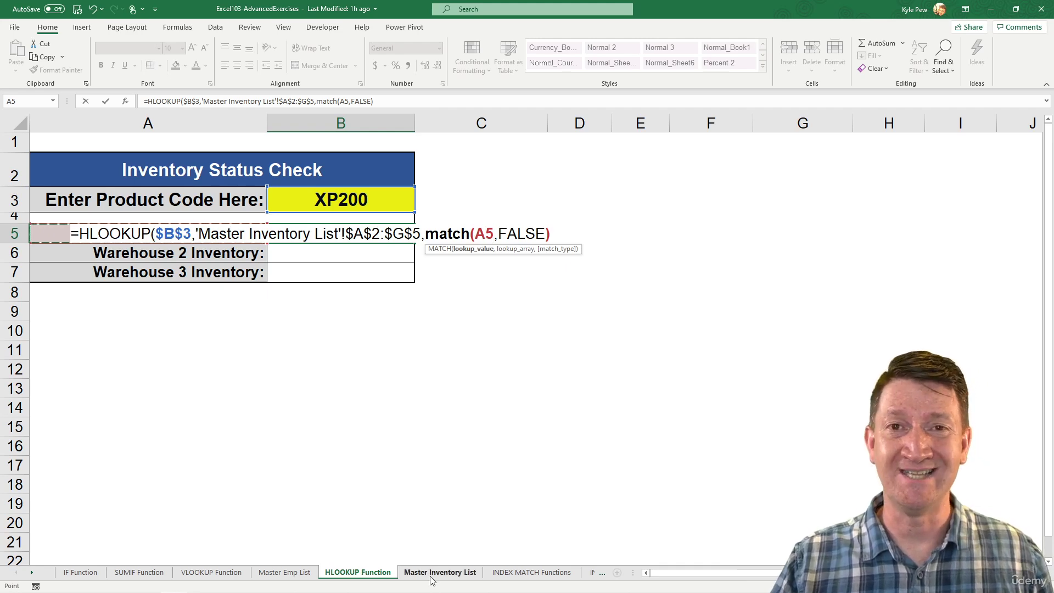
Wrap the A5 lookup value of the MATCH function in B5 in a LEFT function that takes 11 characters
{"action": "left_click", "coordinate": [477, 234]}
{"action": "type", "text": "LEFT"}
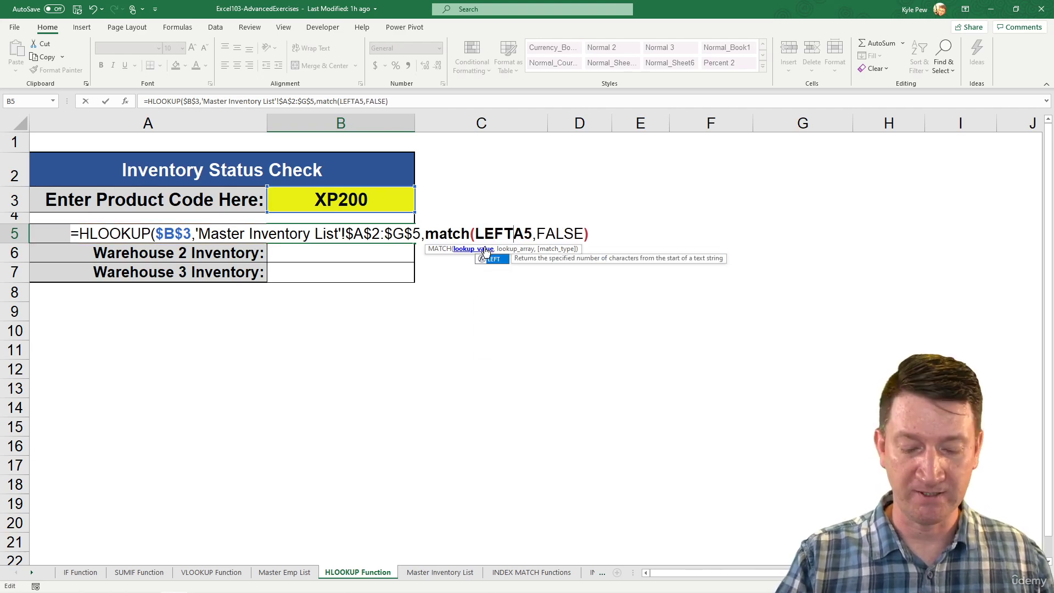
{"action": "type", "text": "("}
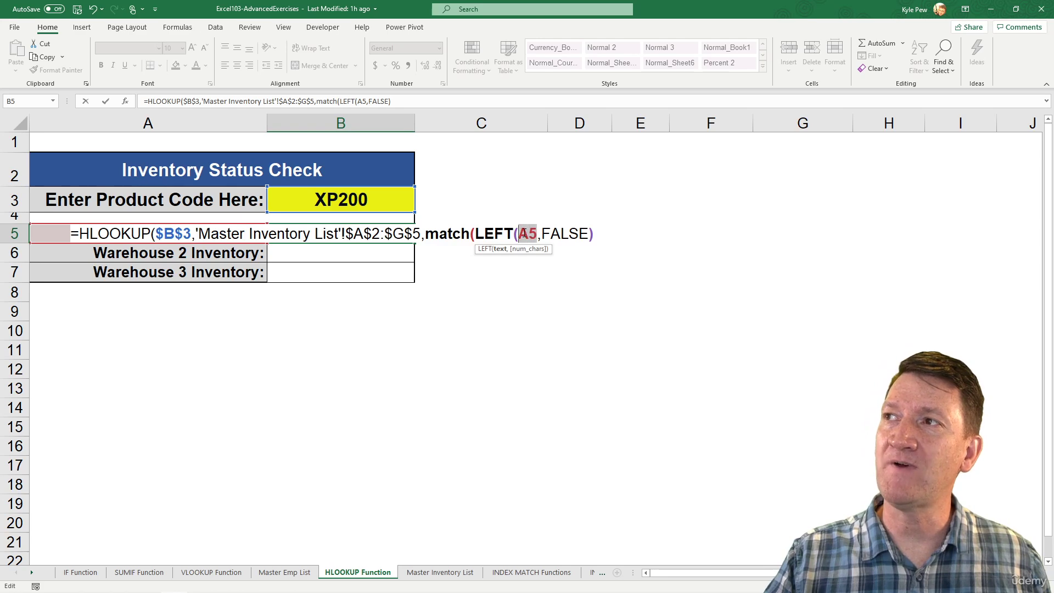
{"action": "left_click_drag", "start_coordinate": [536, 234], "coordinate": [524, 234]}
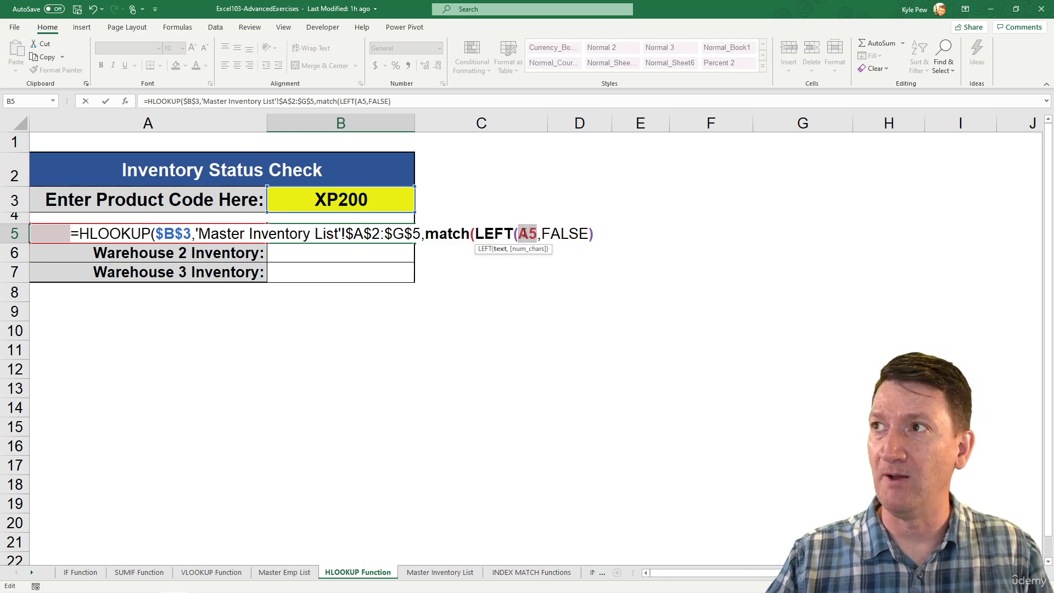
{"action": "left_click", "coordinate": [538, 234]}
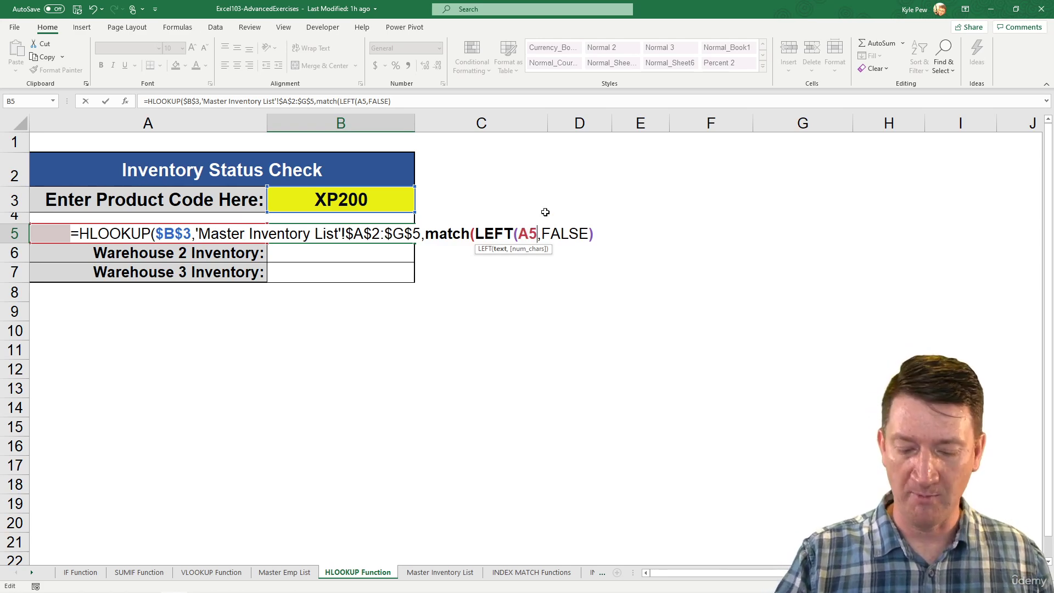
{"action": "type", "text": ","}
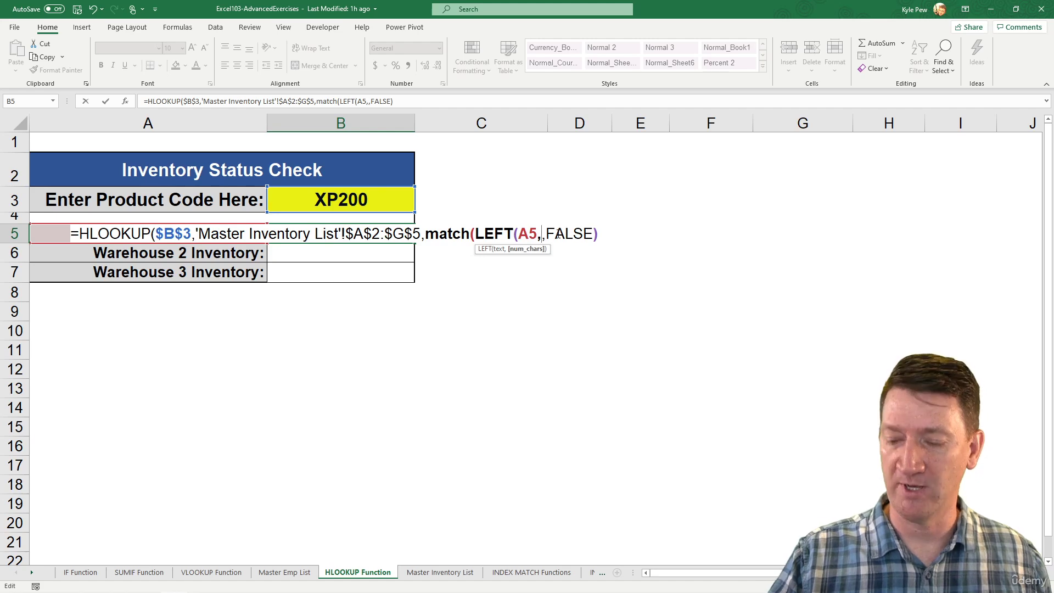
{"action": "type", "text": "11"}
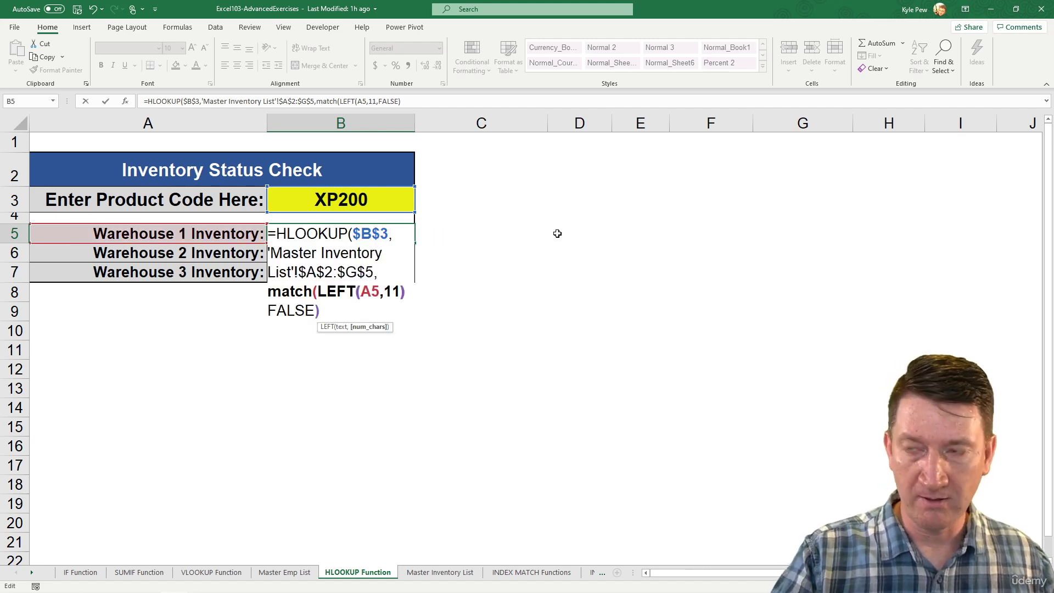
{"action": "type", "text": ")"}
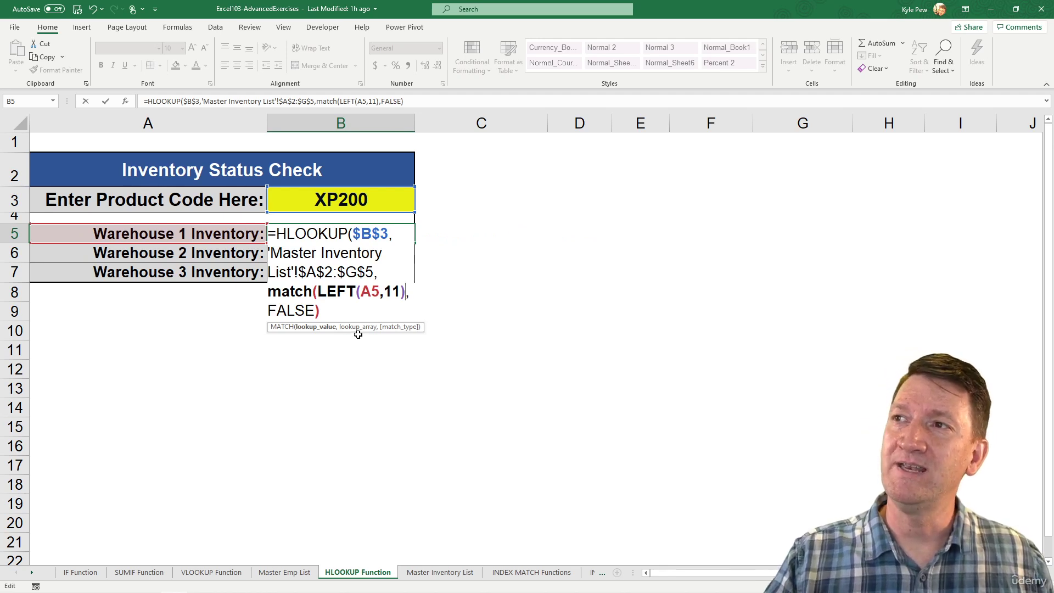
Complete the MATCH function in B5 with the absolute lookup array $A$2:$A$5 from Master Inventory List and exact match 0, and enter the formula
{"action": "type", "text": ","}
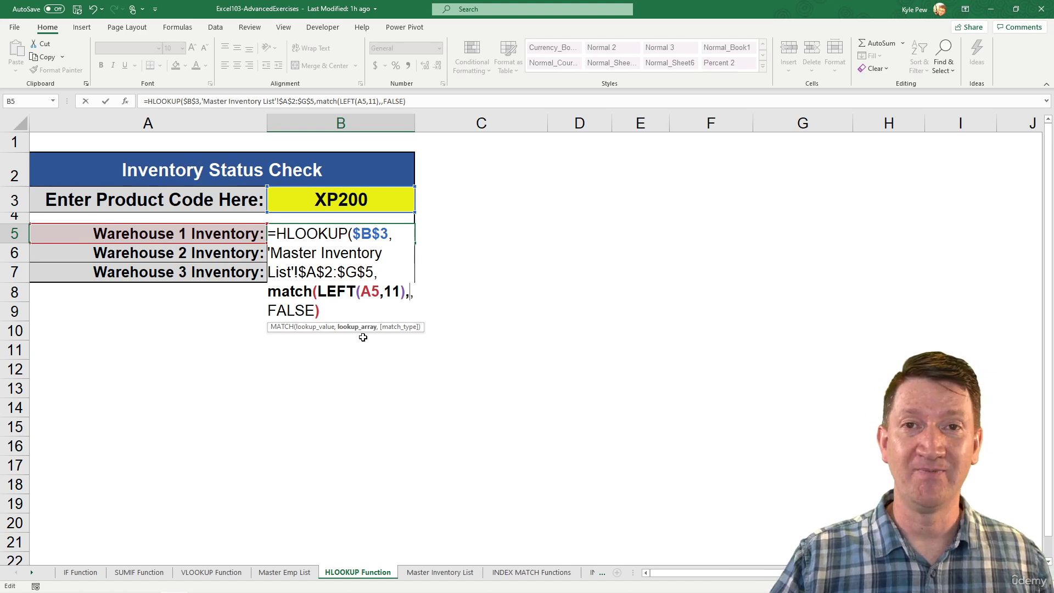
{"action": "left_click", "coordinate": [431, 572]}
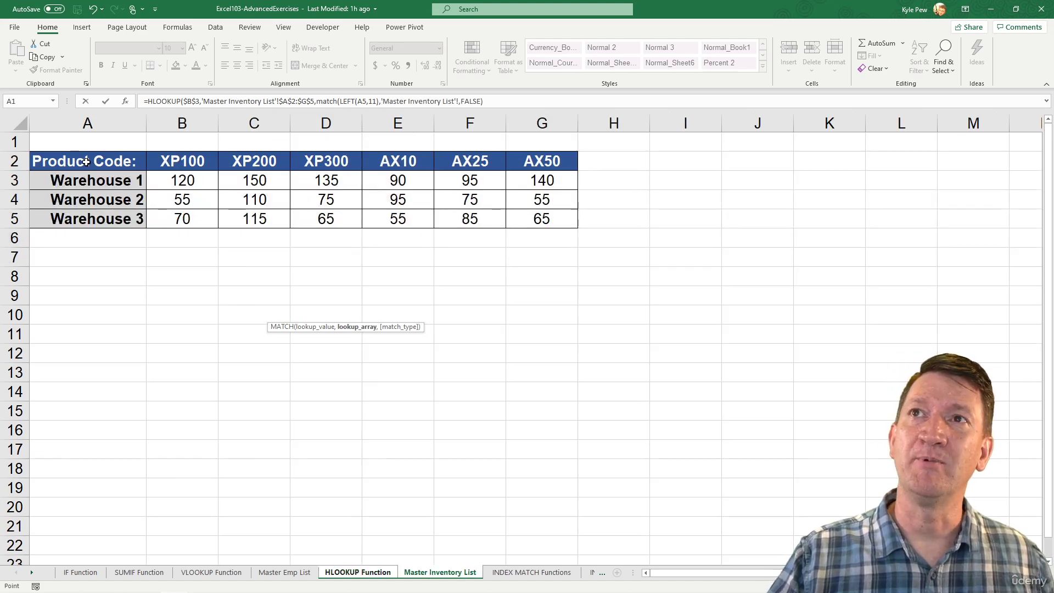
{"action": "left_click_drag", "start_coordinate": [86, 162], "coordinate": [82, 213]}
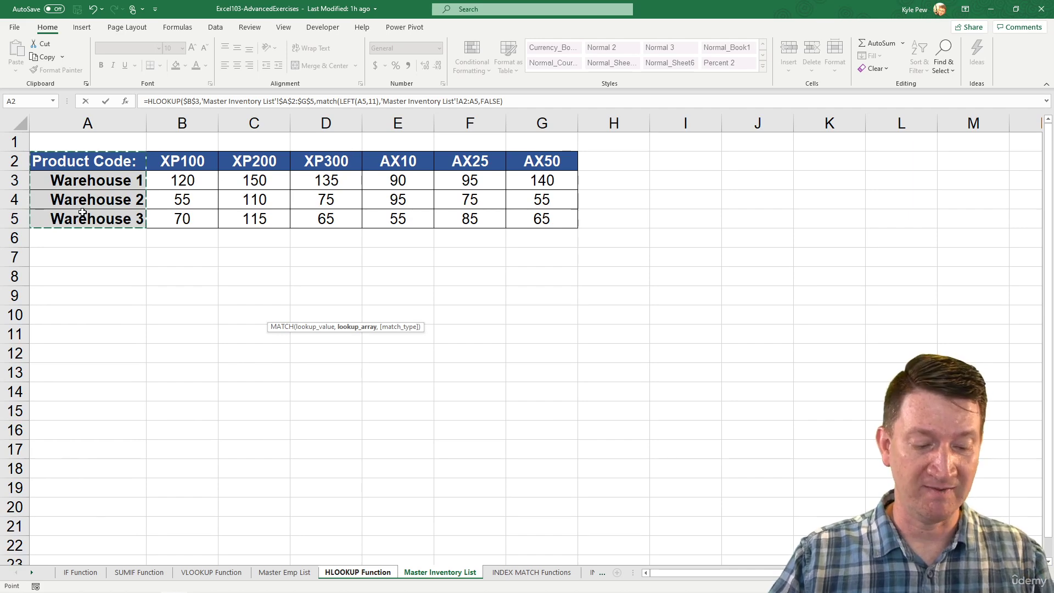
{"action": "key", "text": "F4"}
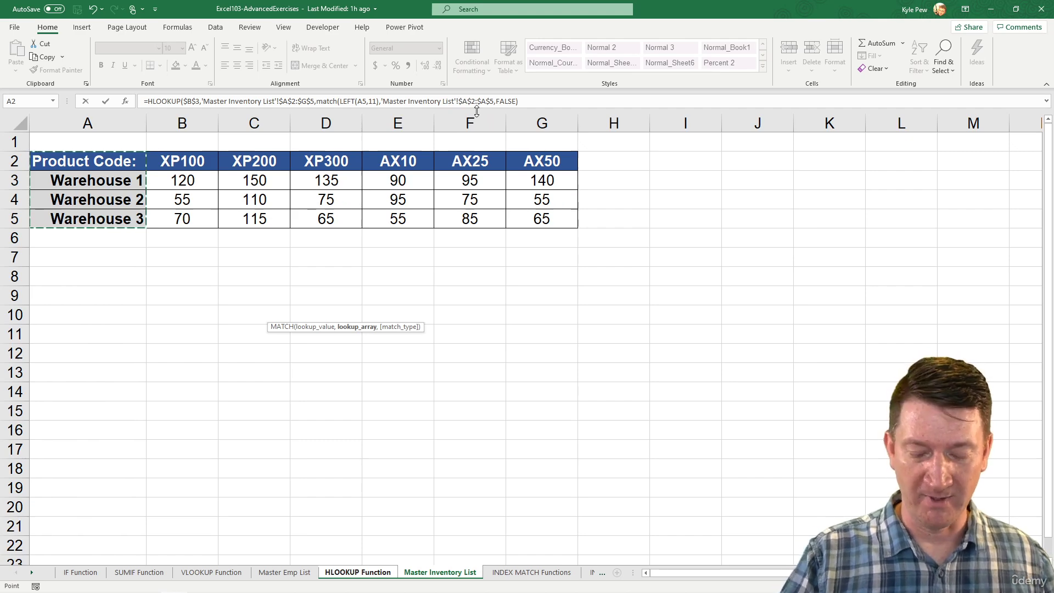
{"action": "type", "text": ","}
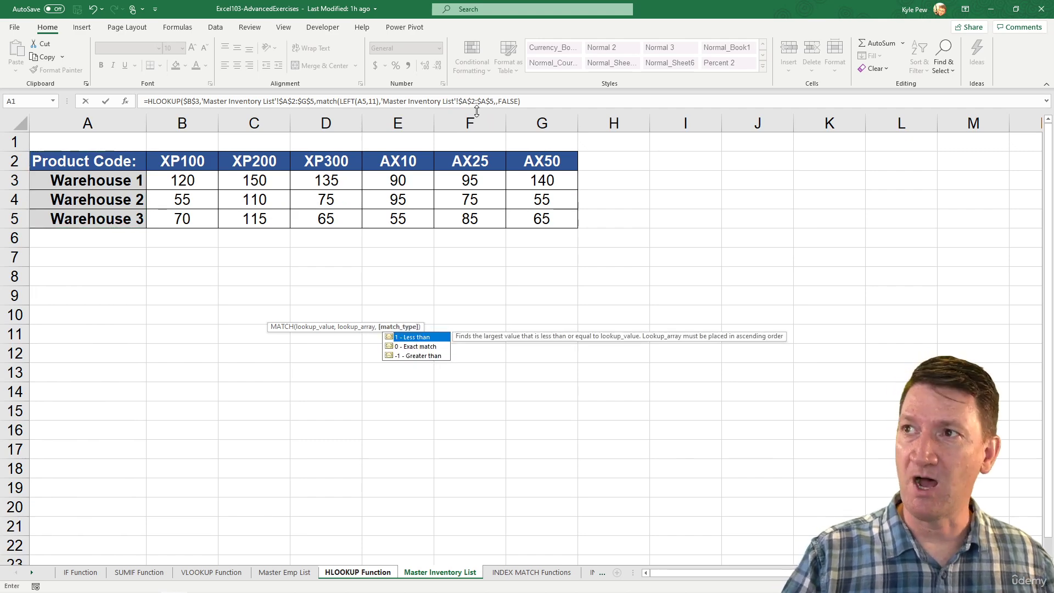
{"action": "double_click", "coordinate": [409, 352]}
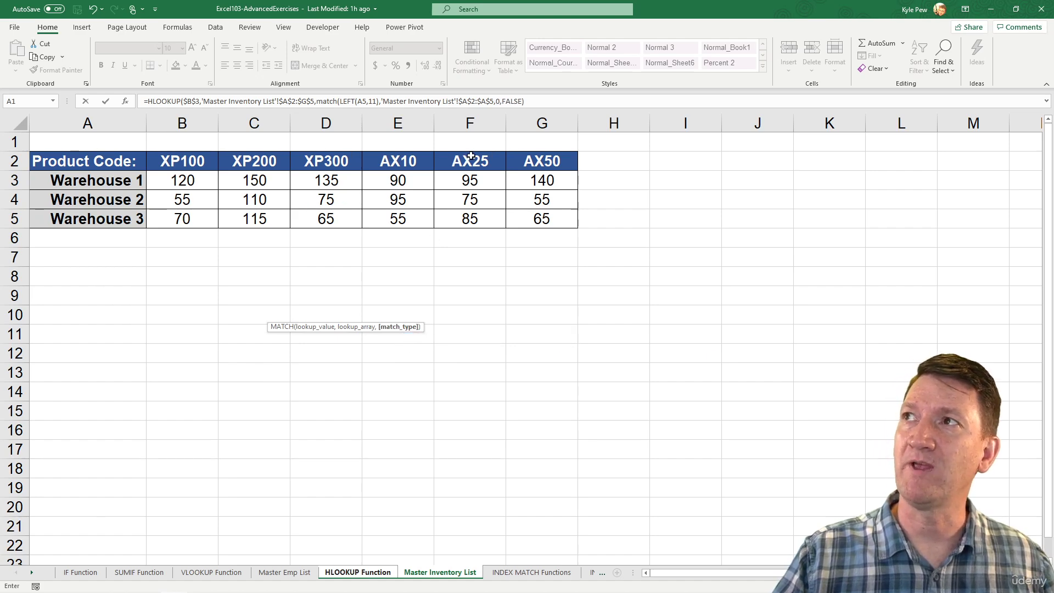
{"action": "type", "text": ")"}
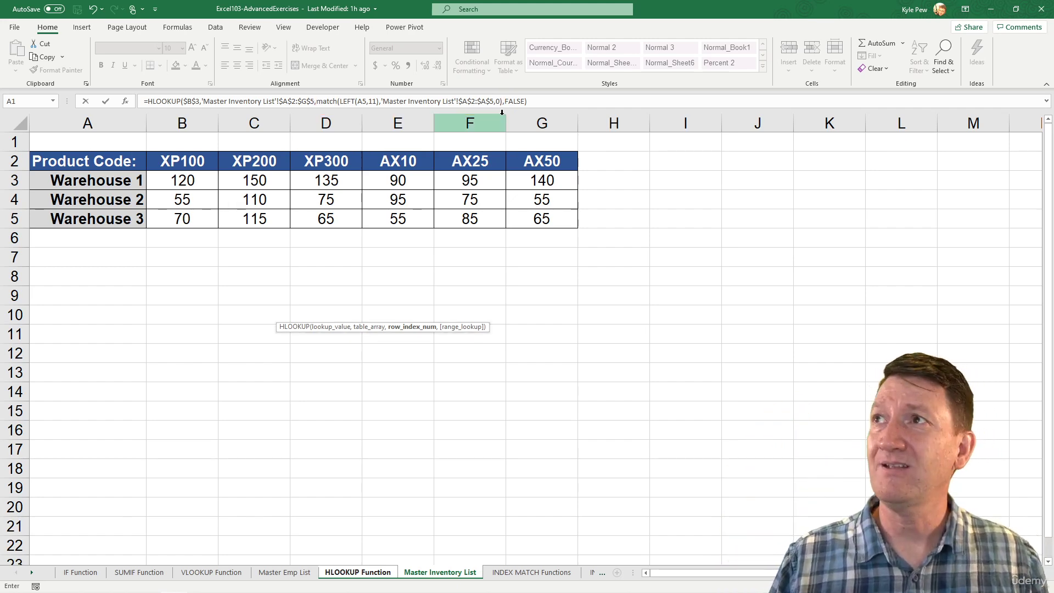
{"action": "key", "text": "Return"}
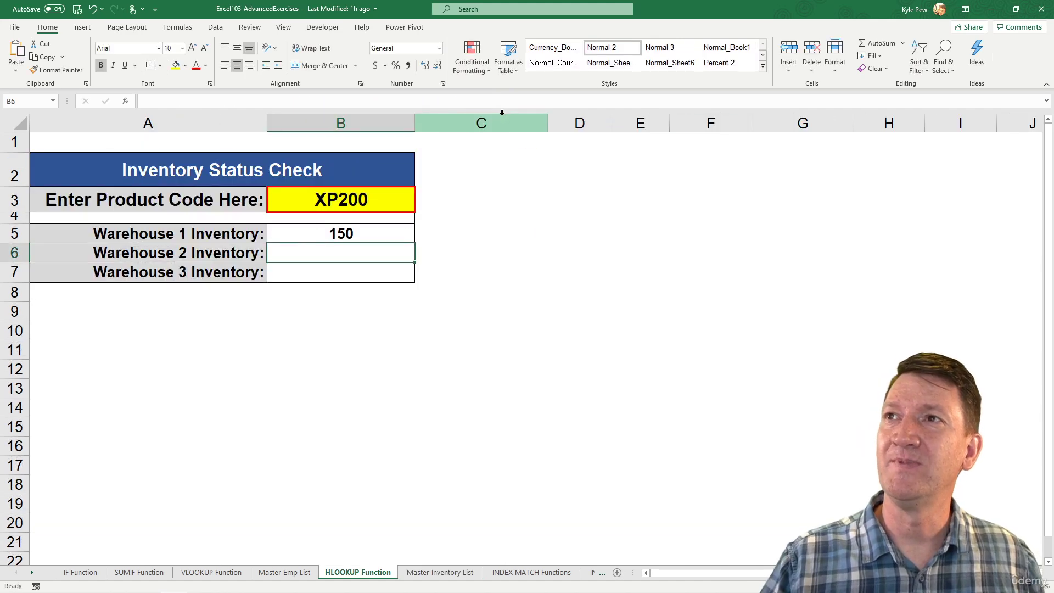
Check the Warehouse 1 result in B5 against the XP200 entry for Warehouse 1 on the Master Inventory List sheet
{"action": "left_click", "coordinate": [381, 233]}
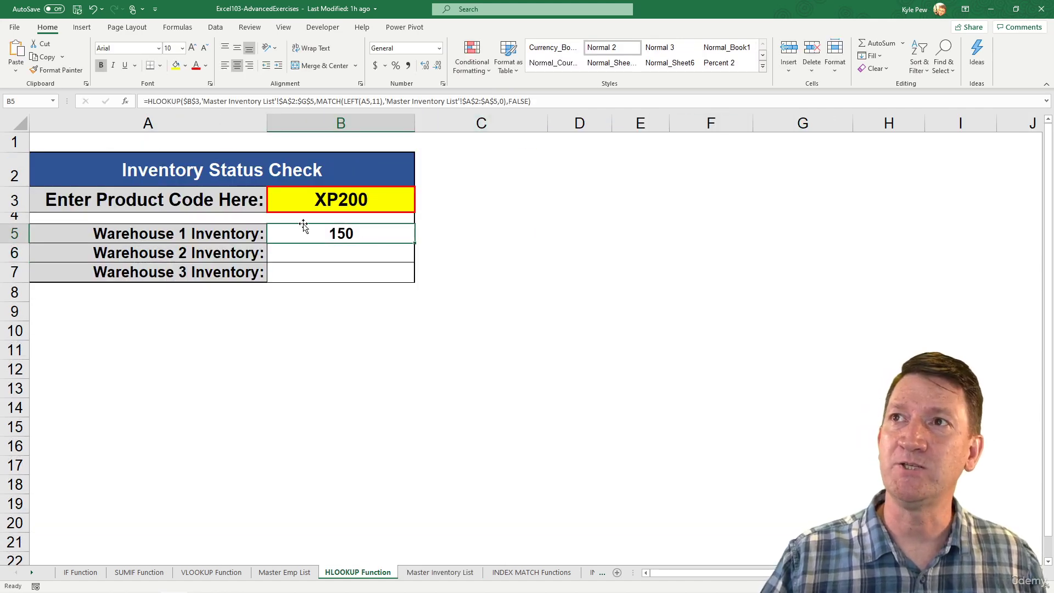
{"action": "left_click", "coordinate": [438, 572]}
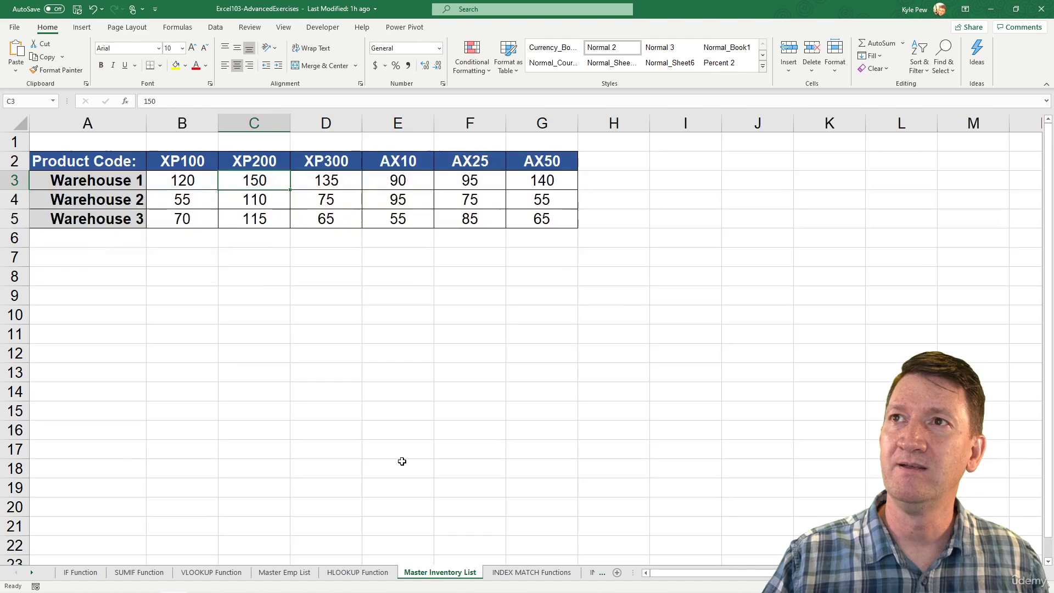
{"action": "left_click", "coordinate": [264, 164]}
{"action": "left_click", "coordinate": [257, 181]}
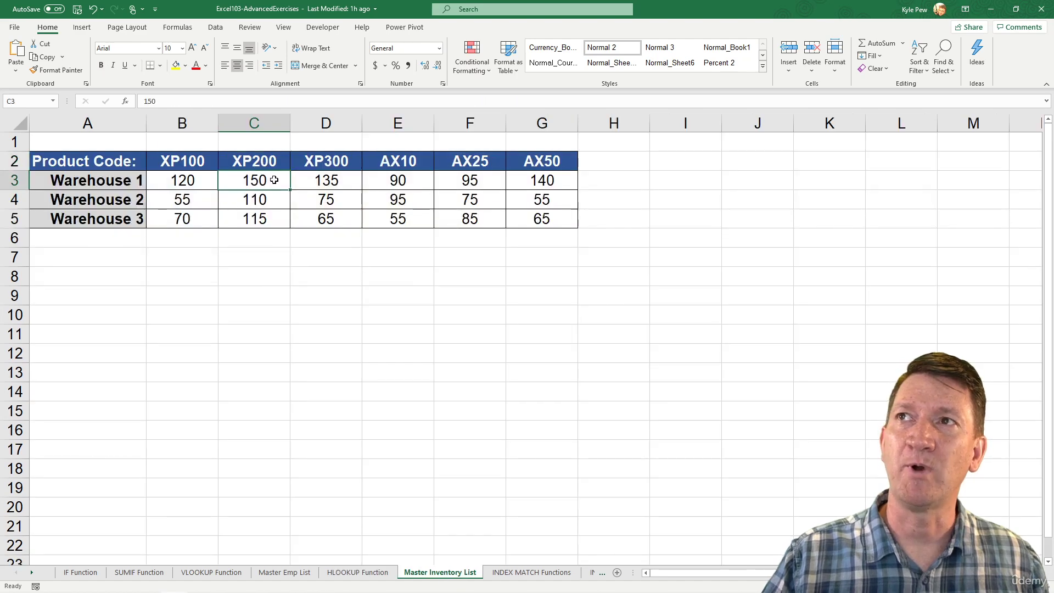
Fill the B5 formula on the HLOOKUP Function sheet down to B7 for Warehouse 2 and Warehouse 3
{"action": "left_click", "coordinate": [364, 573]}
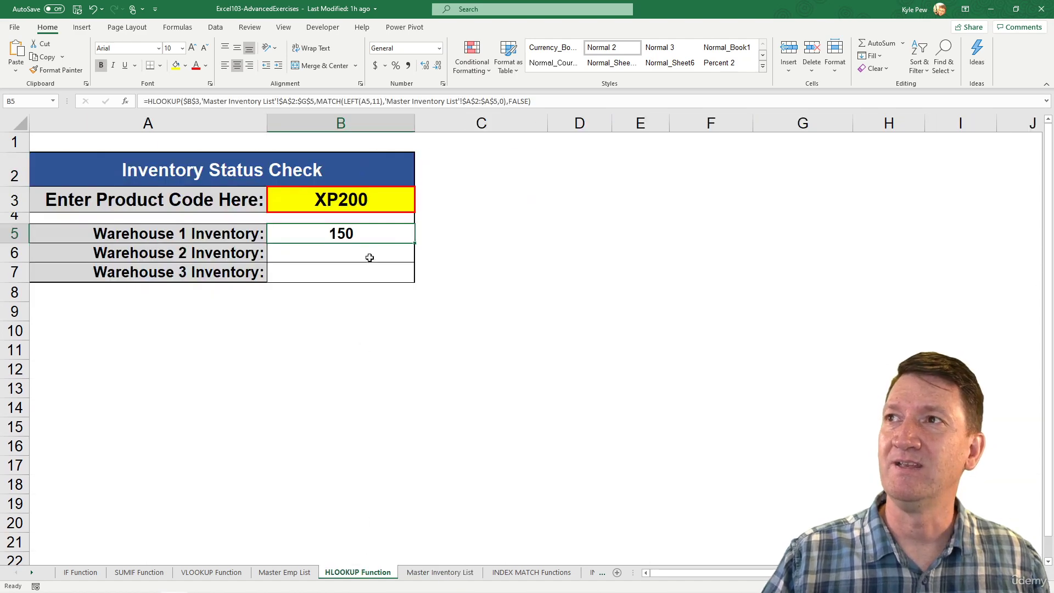
{"action": "left_click_drag", "start_coordinate": [412, 244], "coordinate": [411, 280]}
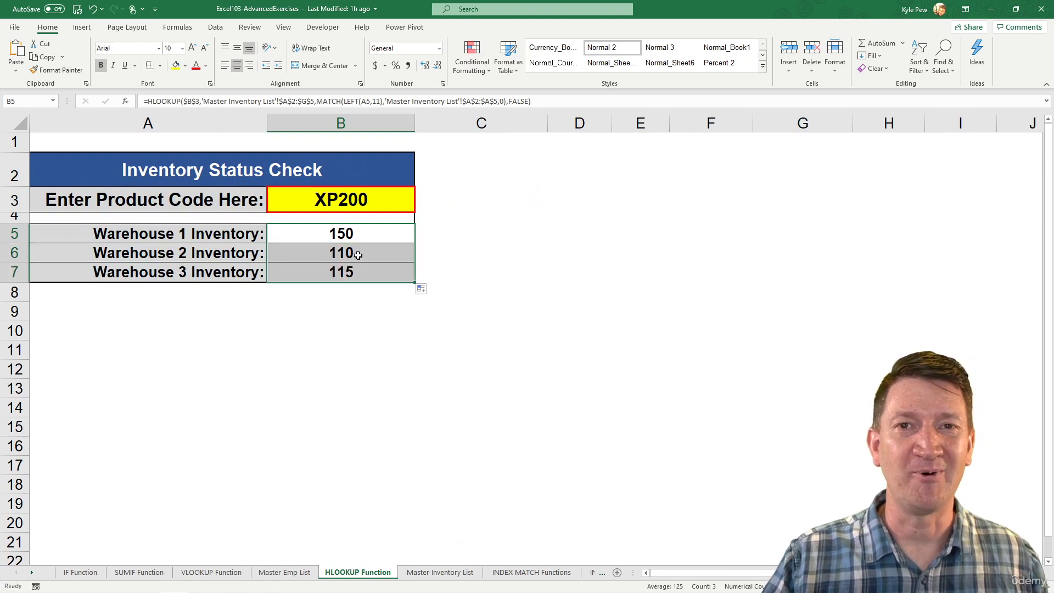